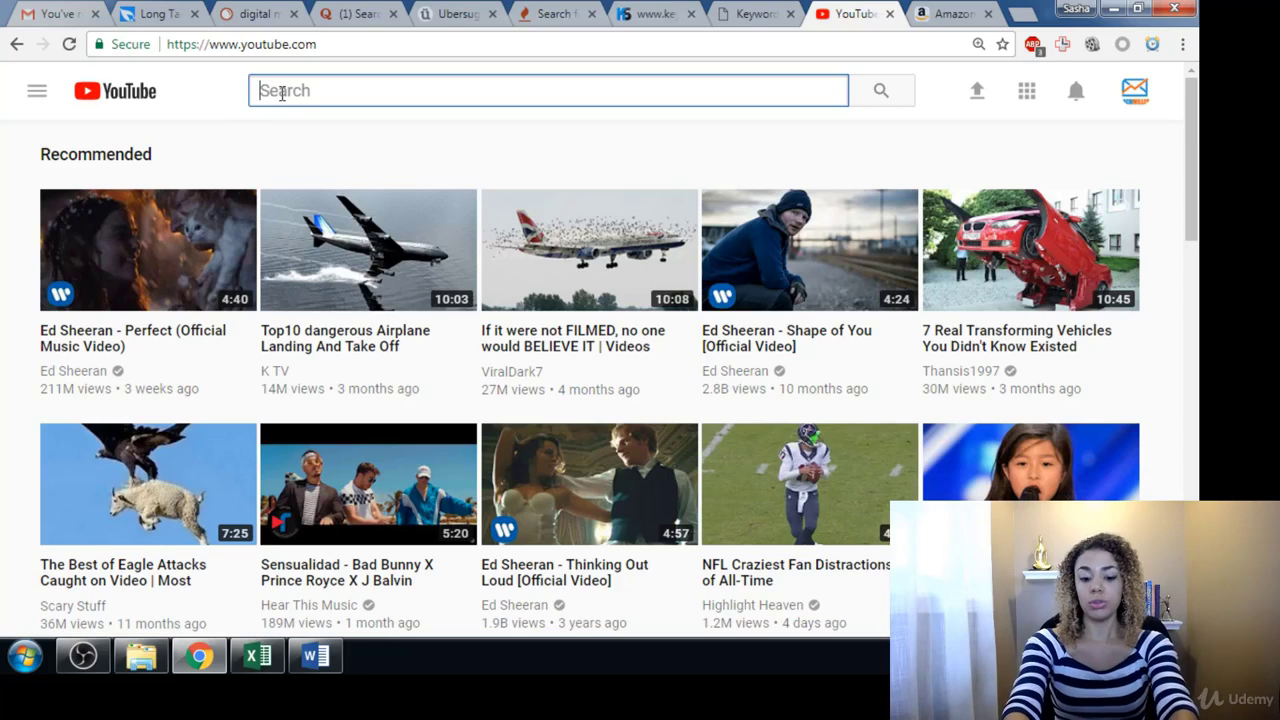
Step: Enter "digital marketing a" in the YouTube search to bring up the keyword suggestions starting with that letter
{"action": "type", "text": "digital"}
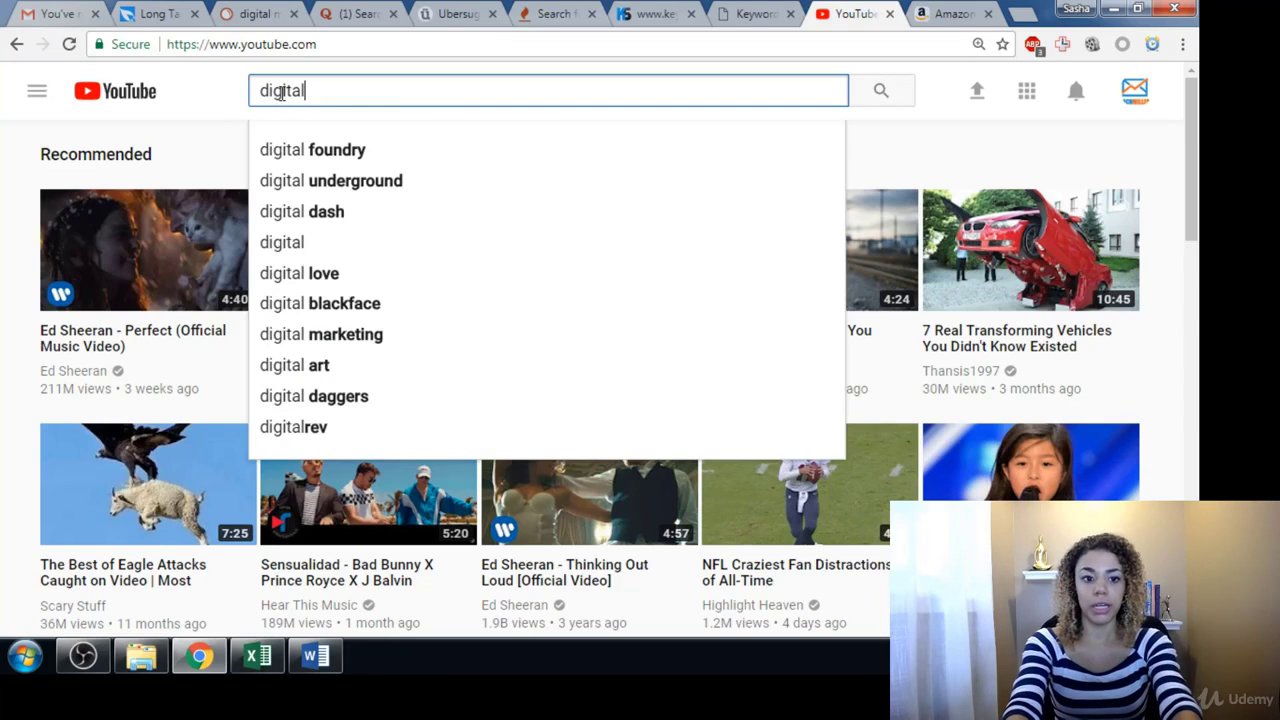
{"action": "type", "text": " marketing"}
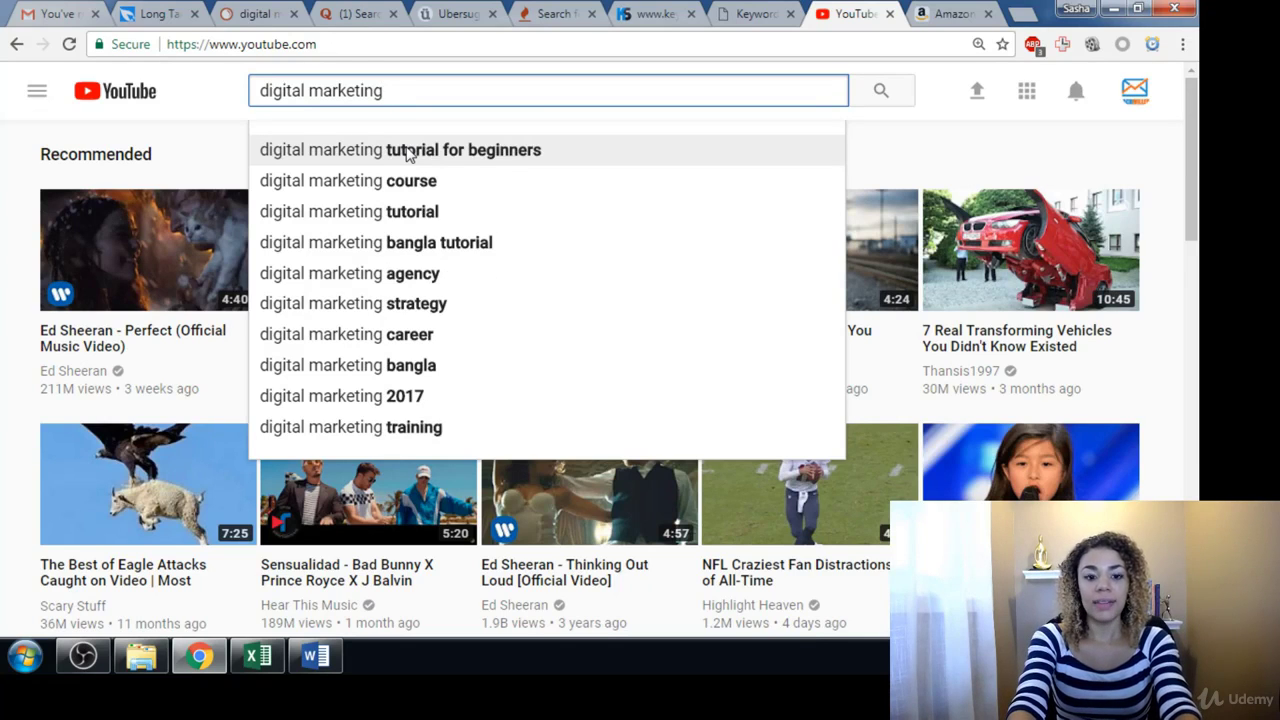
{"action": "type", "text": "a"}
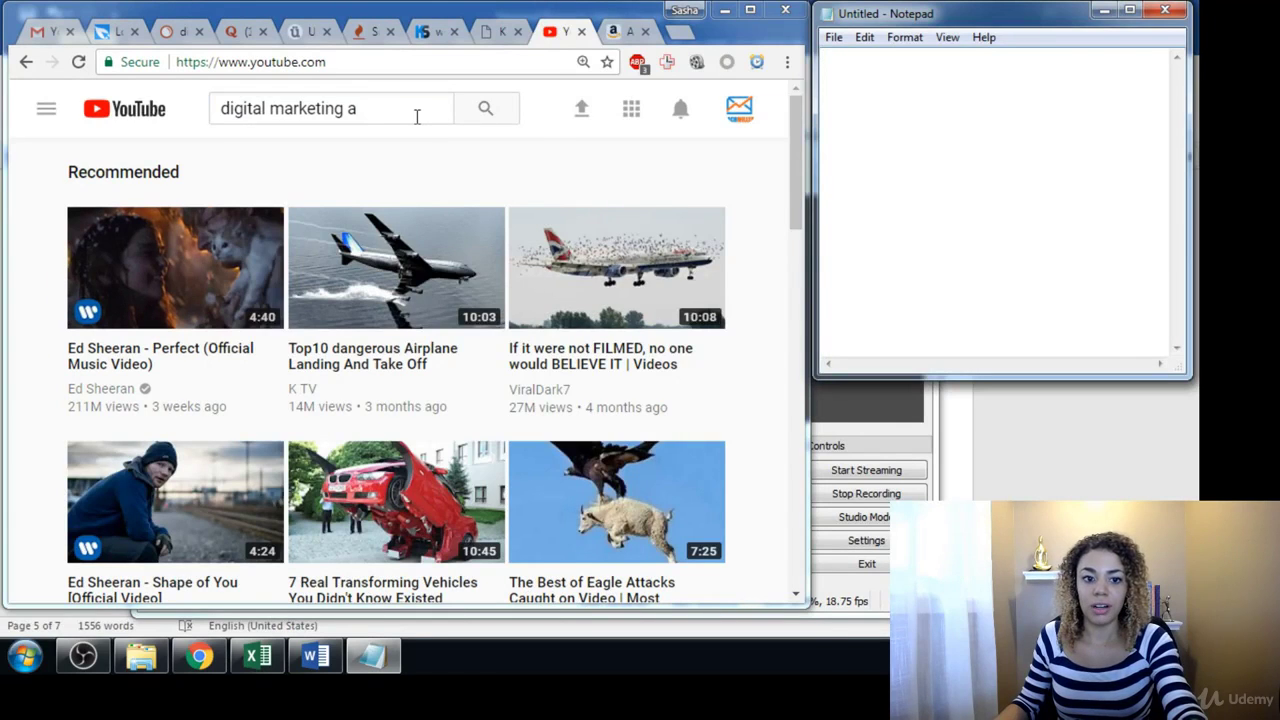
{"action": "left_click", "coordinate": [417, 116]}
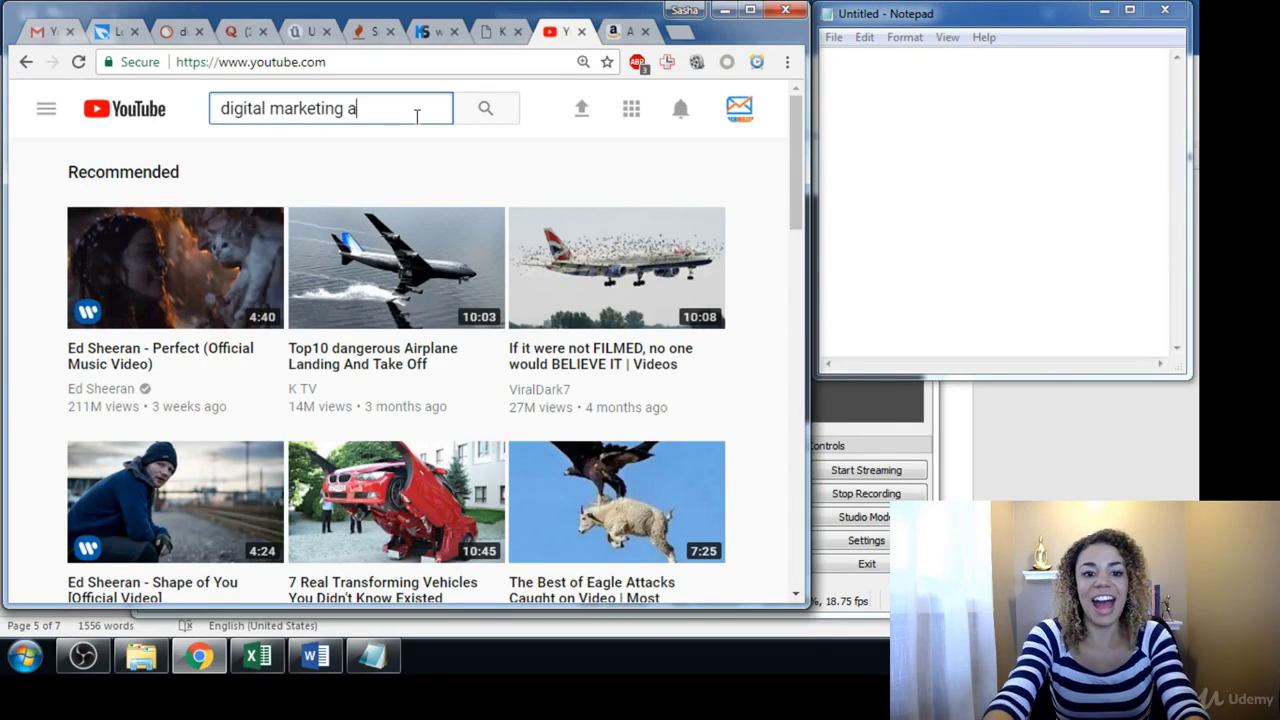
{"action": "key", "text": "BackSpace"}
{"action": "type", "text": "a"}
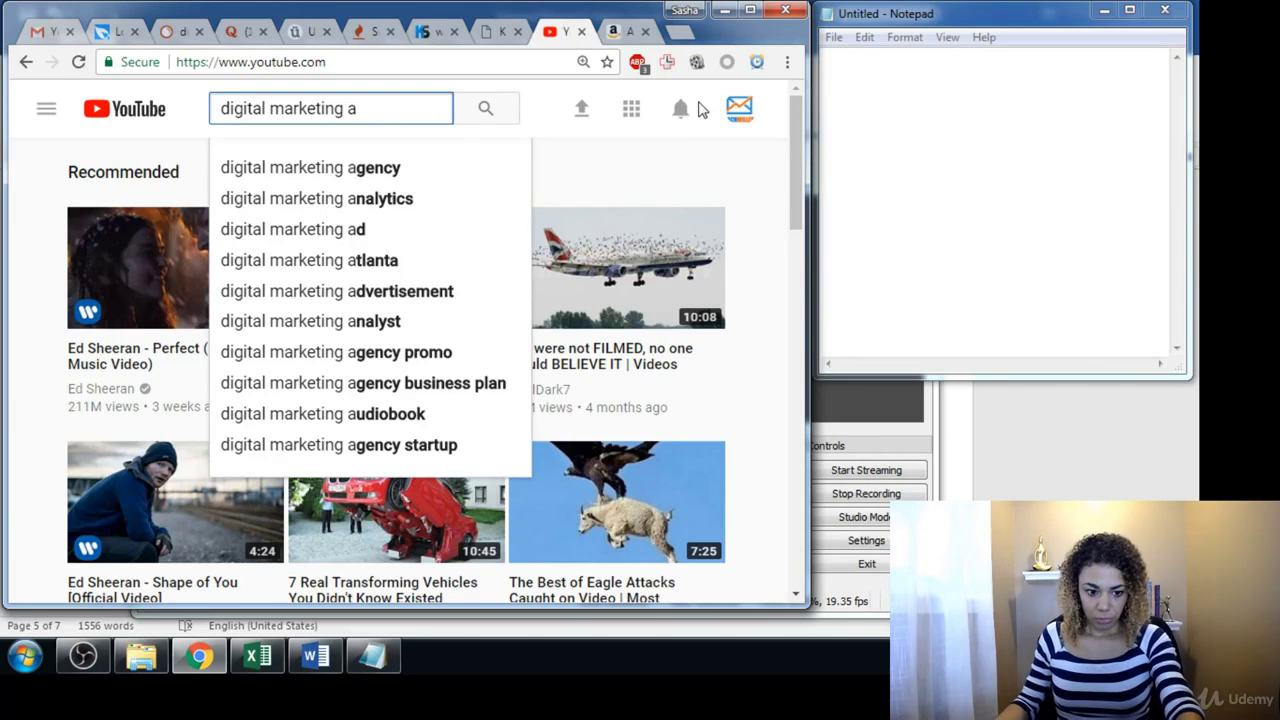
Step: Open Paint and paste the captured screenshot of the YouTube search suggestions onto the canvas
{"action": "left_click", "coordinate": [25, 658]}
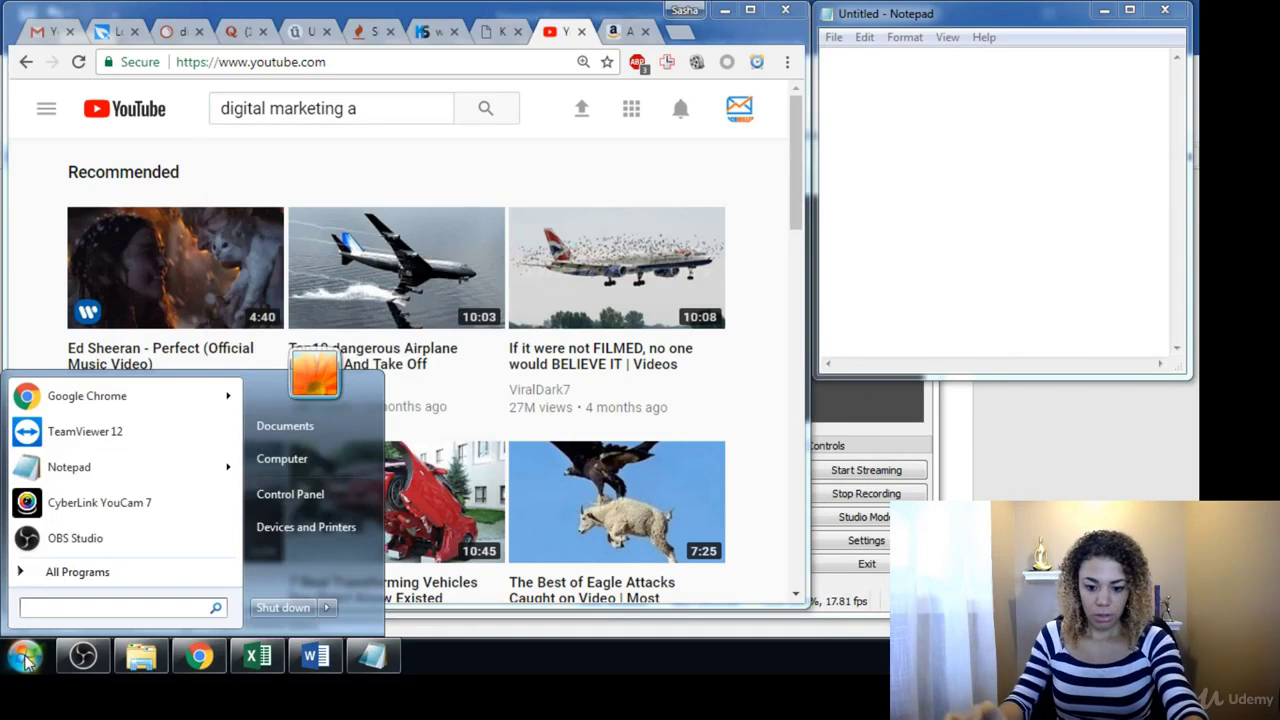
{"action": "type", "text": "paint"}
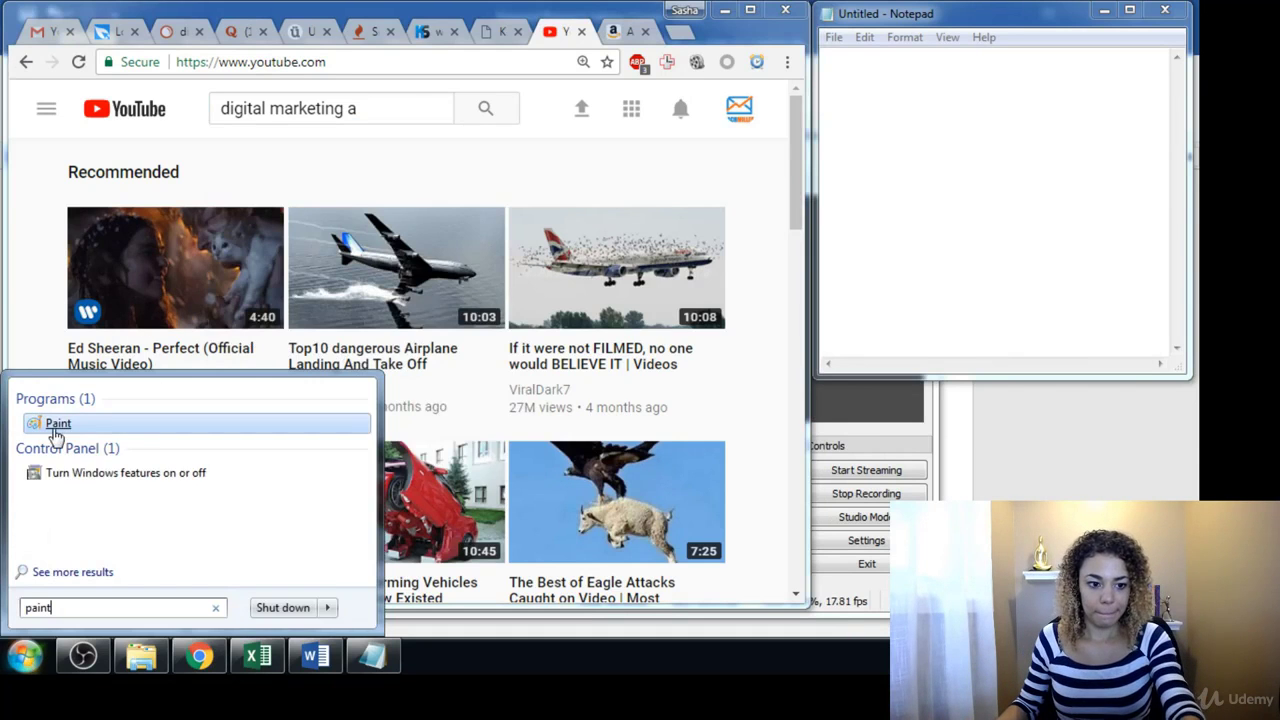
{"action": "left_click", "coordinate": [55, 425]}
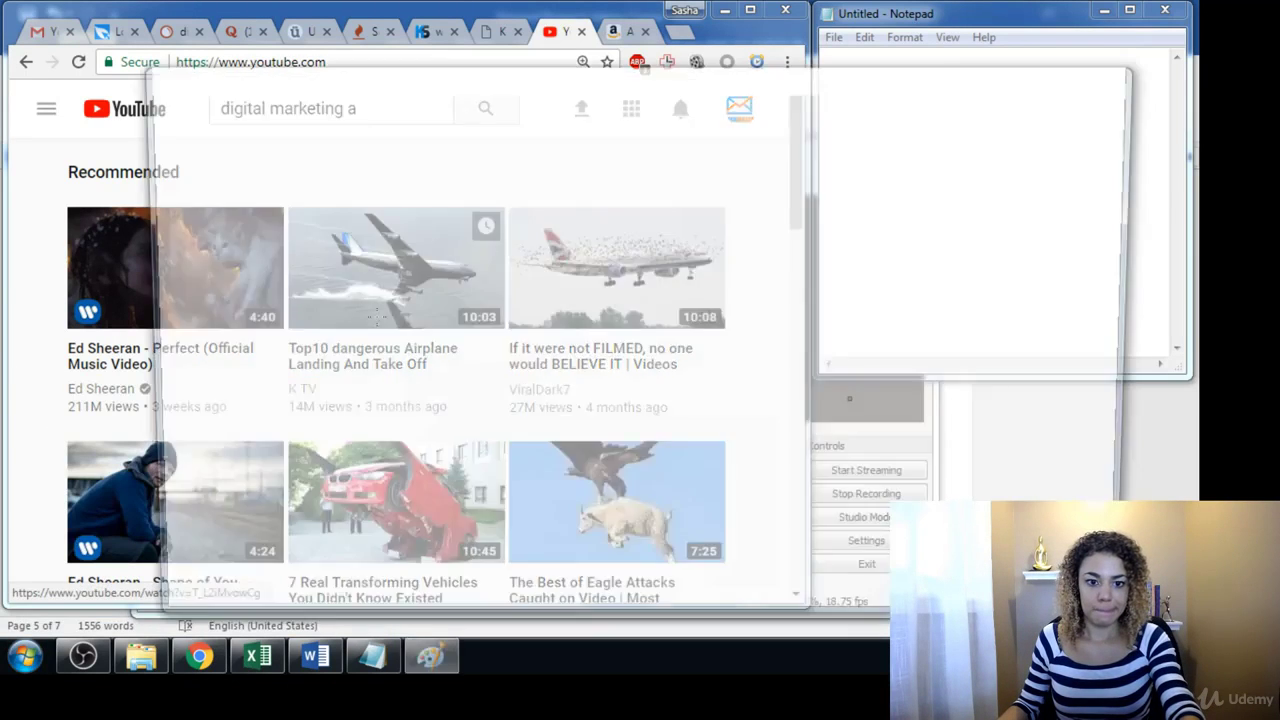
{"action": "key", "text": "ctrl+v"}
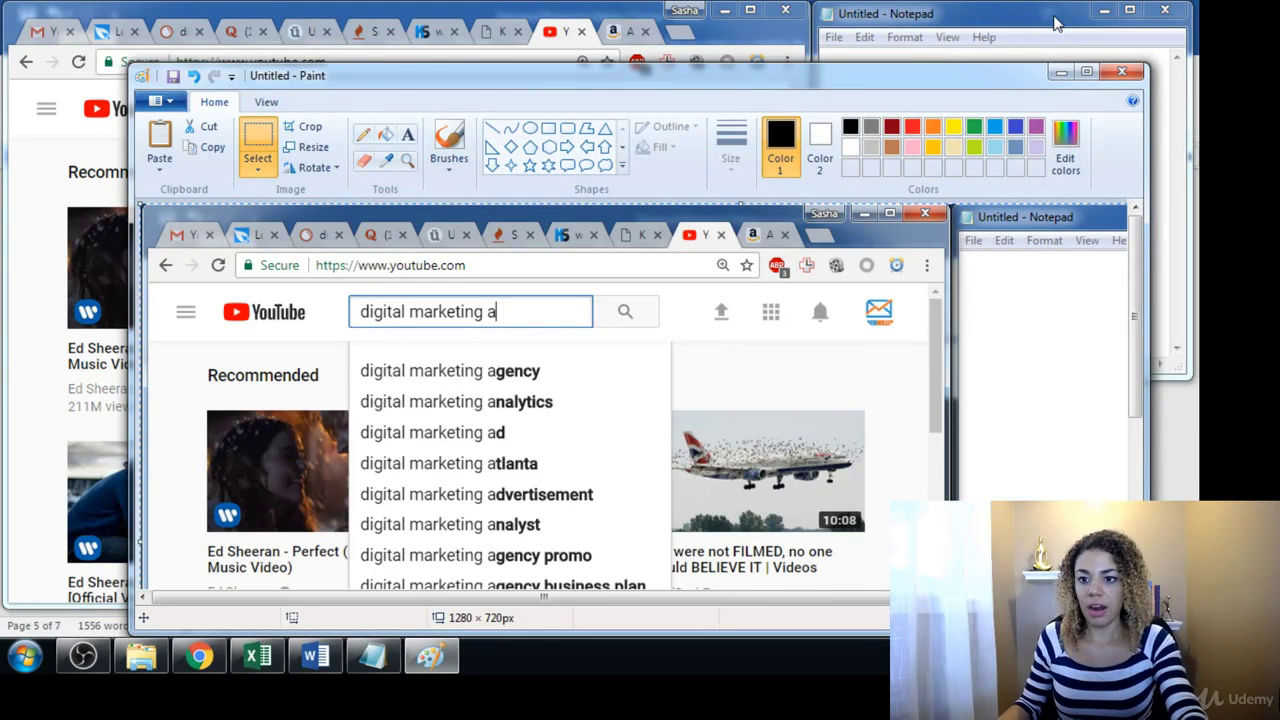
Step: Place the Notepad window over the pasted screenshot and list "digital marketing agency" and "digital marketing alalytics" on separate lines
{"action": "left_click", "coordinate": [985, 20]}
{"action": "left_click_drag", "start_coordinate": [985, 20], "coordinate": [846, 245]}
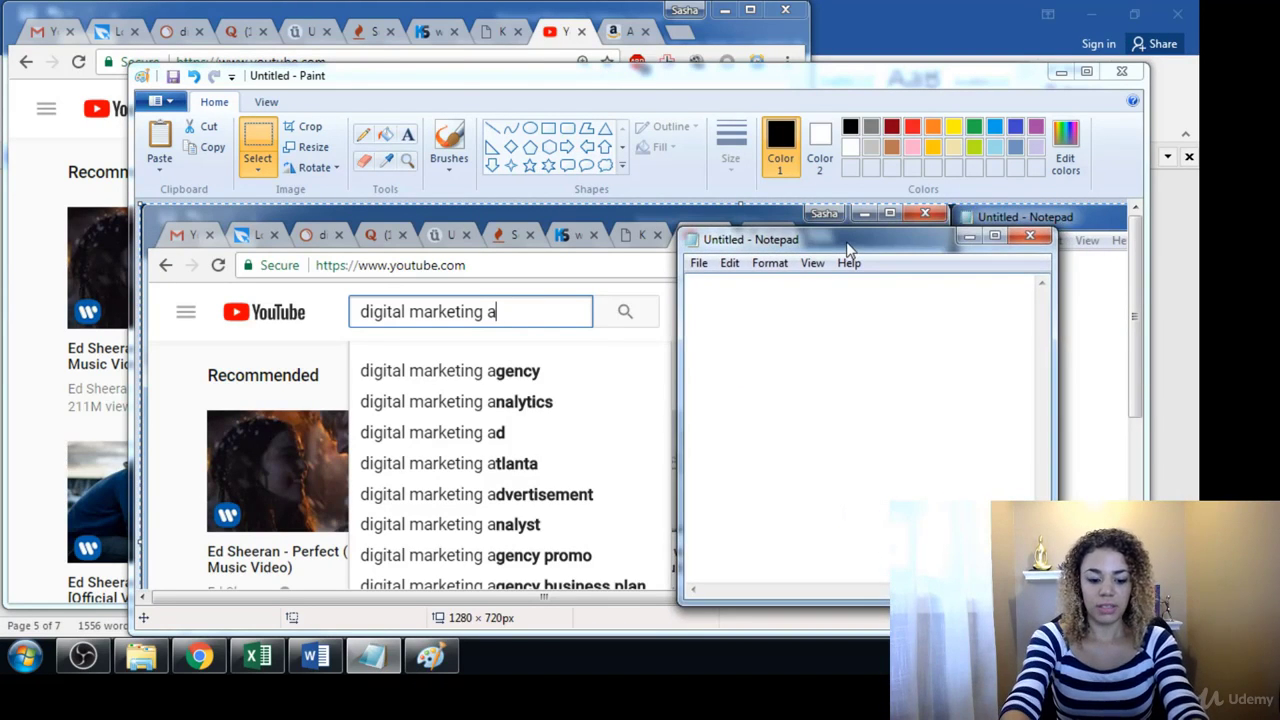
{"action": "type", "text": "digital"}
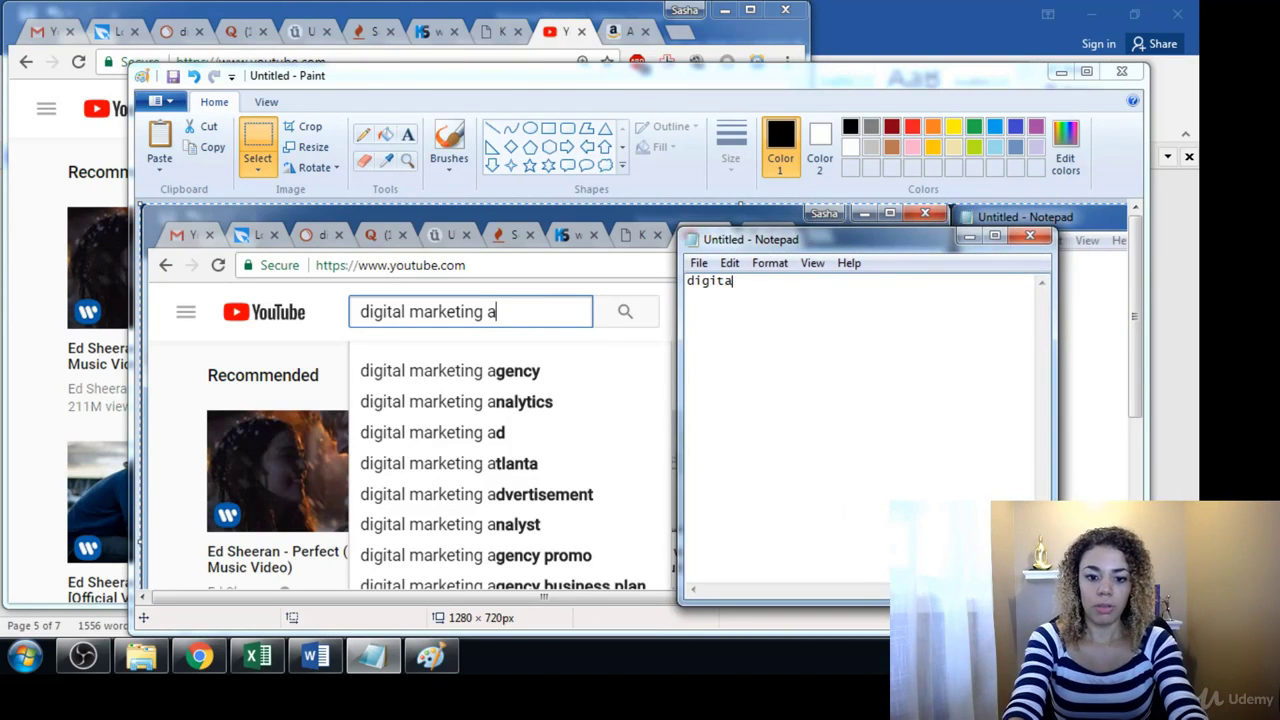
{"action": "type", "text": "marketing agency"}
{"action": "key", "text": "Return"}
{"action": "type", "text": "digital marketing alalytics"}
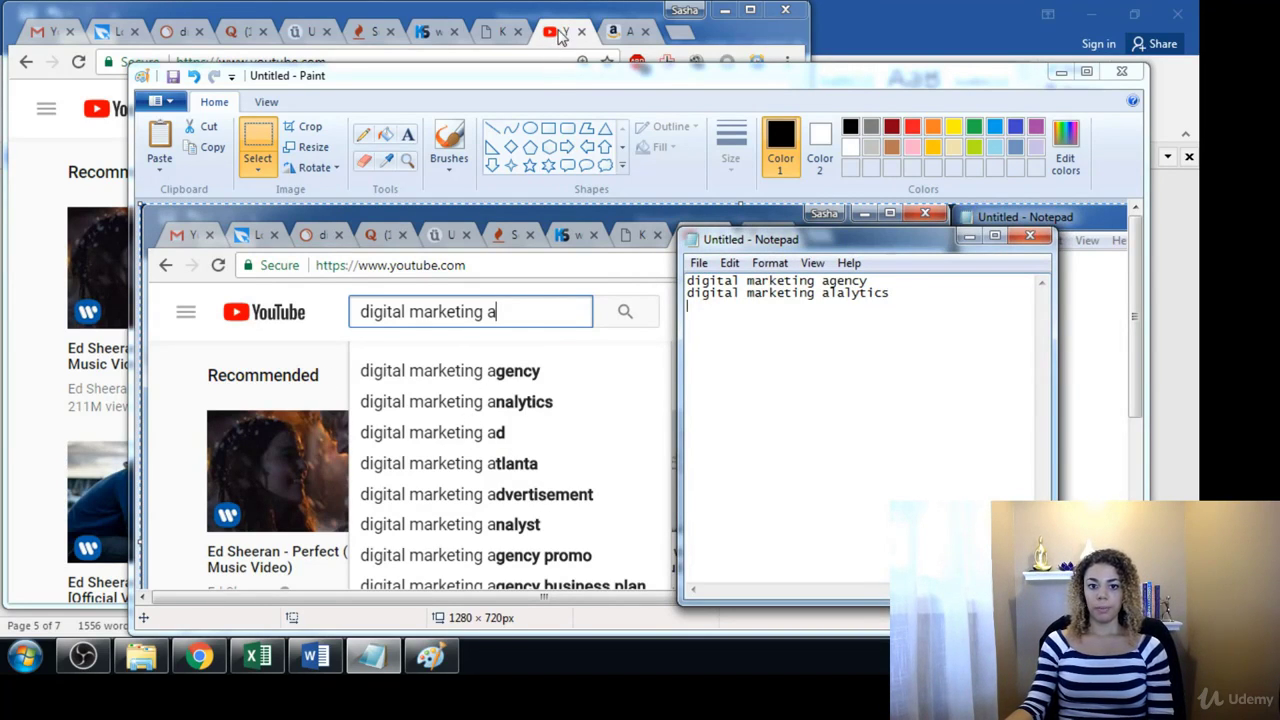
Step: Examine the YouTube search suggestions for "digital marketing" followed in turn by the letters b, c, d, e and f
{"action": "left_click", "coordinate": [560, 38]}
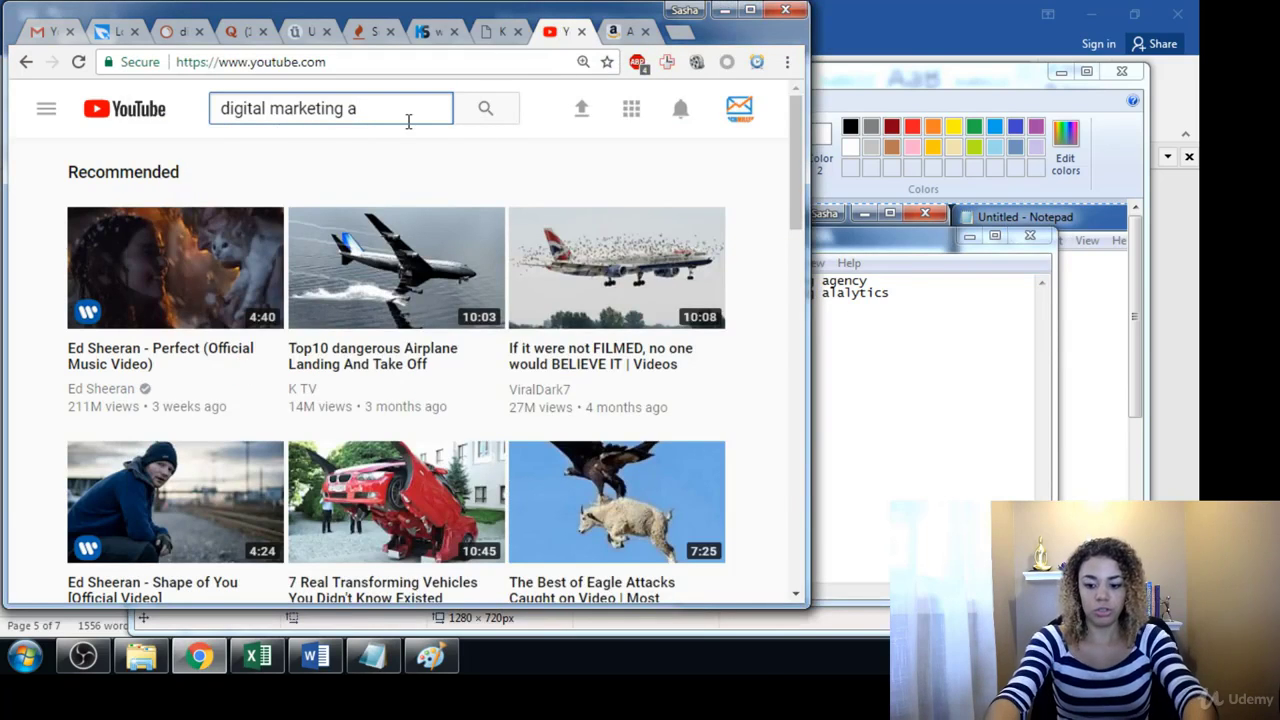
{"action": "key", "text": "BackSpace"}
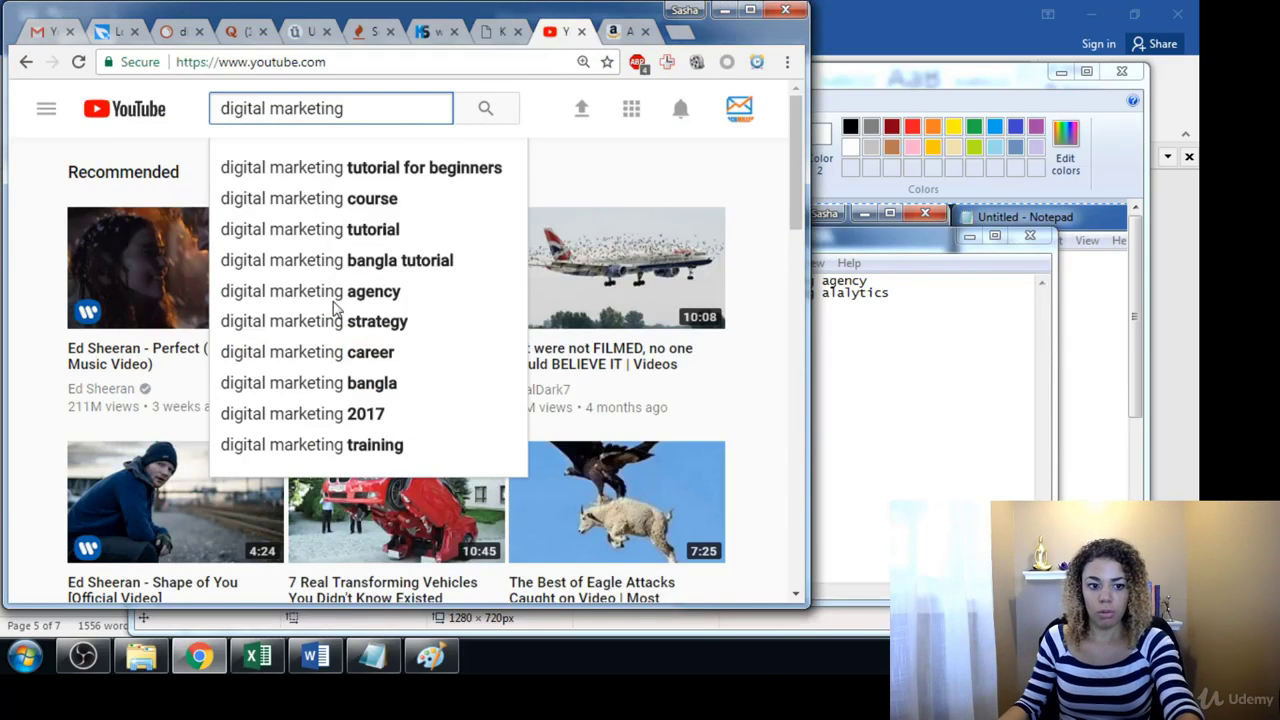
{"action": "type", "text": "b"}
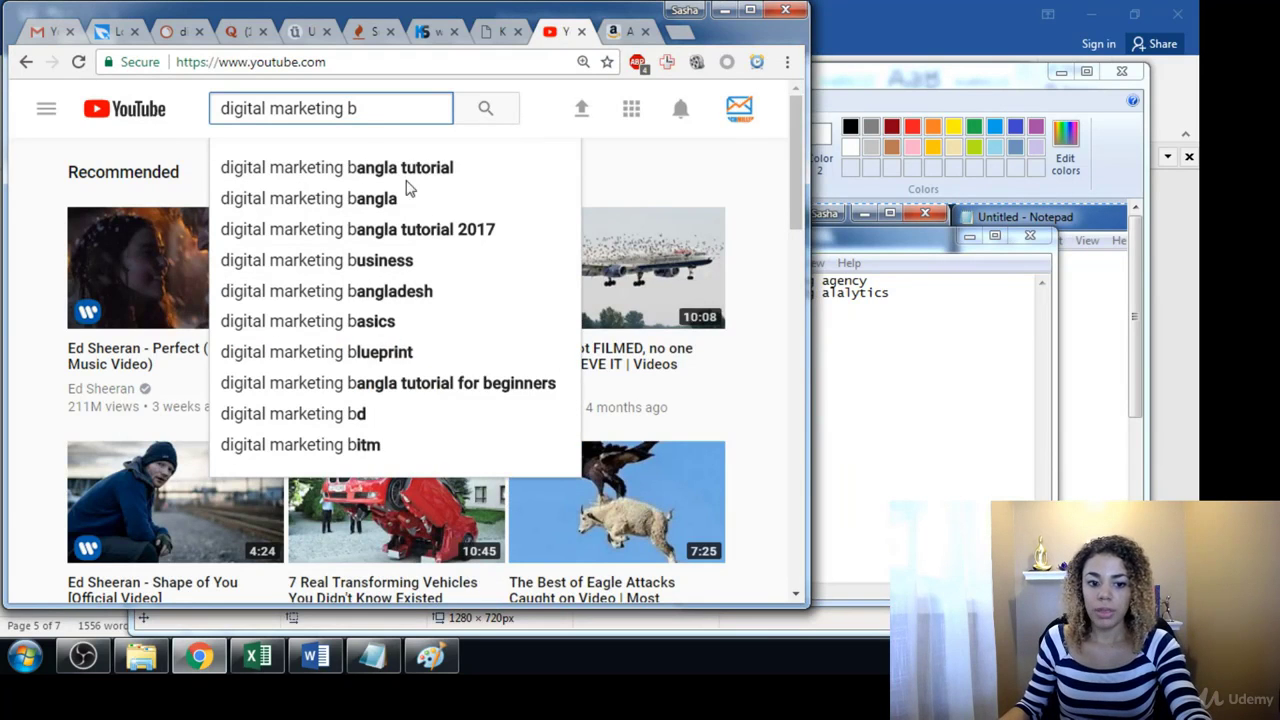
{"action": "key", "text": "BackSpace"}
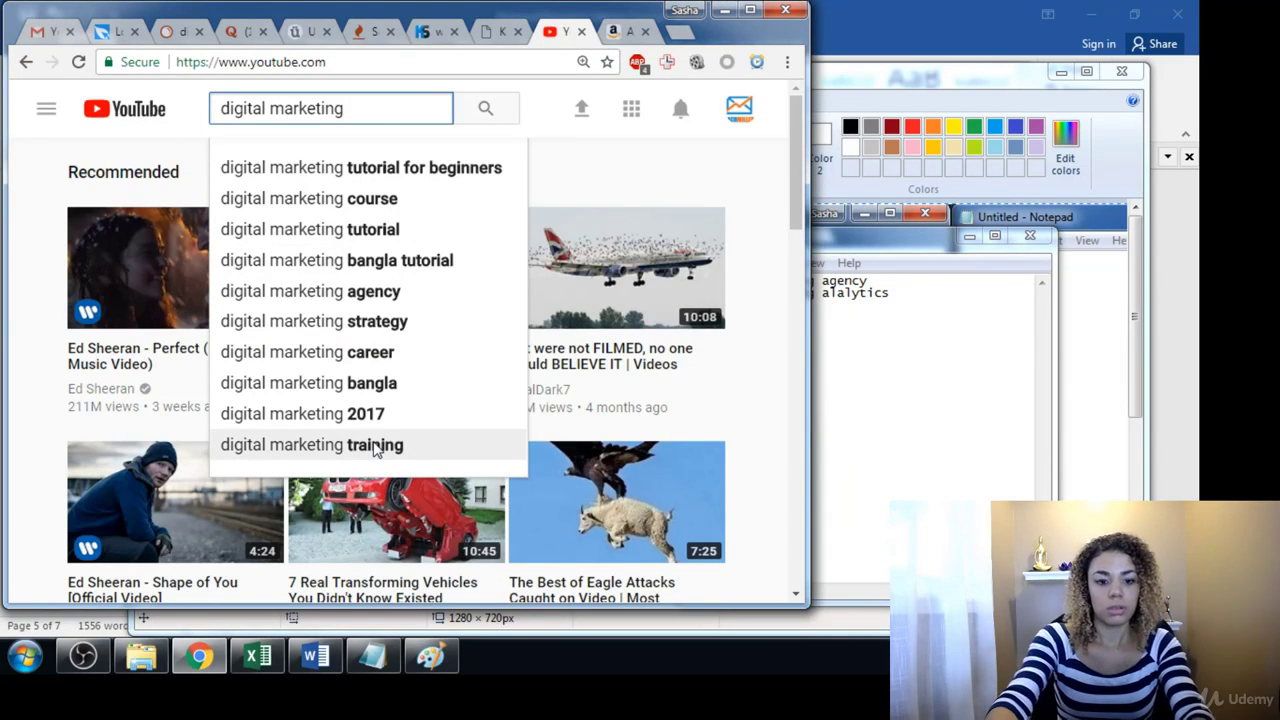
{"action": "type", "text": "c"}
{"action": "key", "text": "BackSpace"}
{"action": "type", "text": "d"}
{"action": "key", "text": "BackSpace"}
{"action": "type", "text": "d"}
{"action": "key", "text": "BackSpace"}
{"action": "type", "text": "r"}
{"action": "key", "text": "BackSpace"}
{"action": "type", "text": "e"}
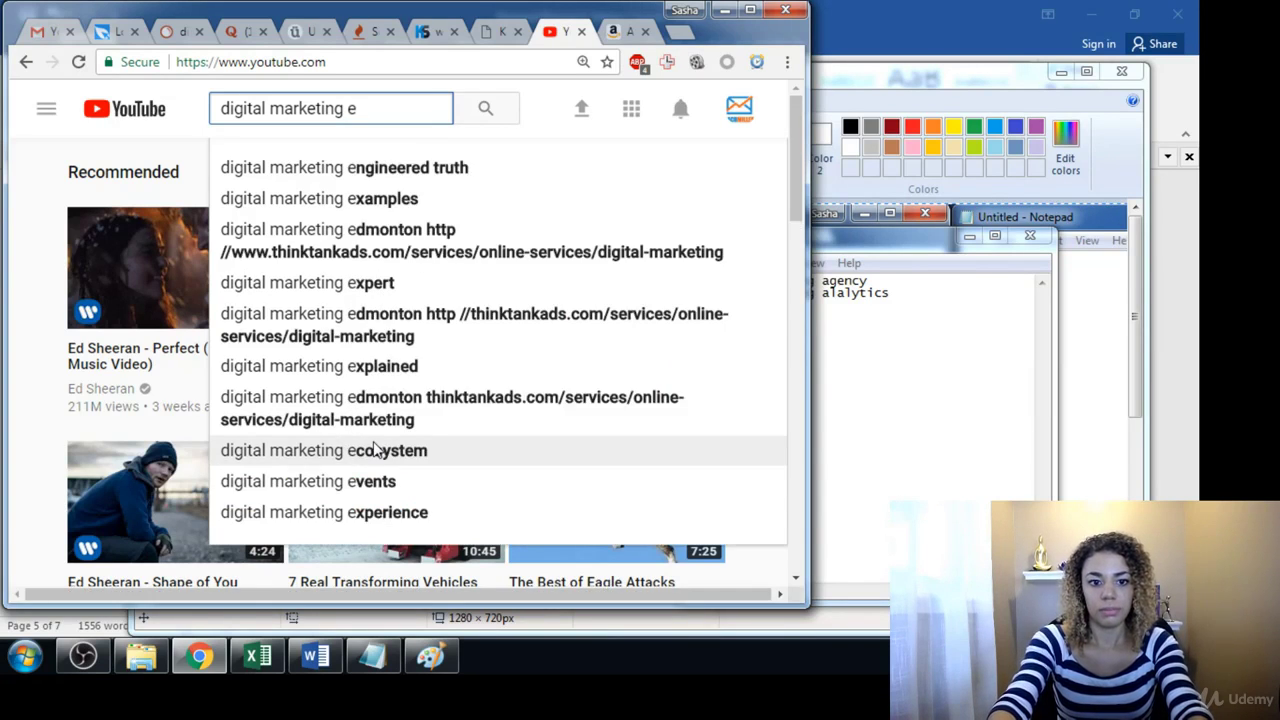
{"action": "key", "text": "BackSpace"}
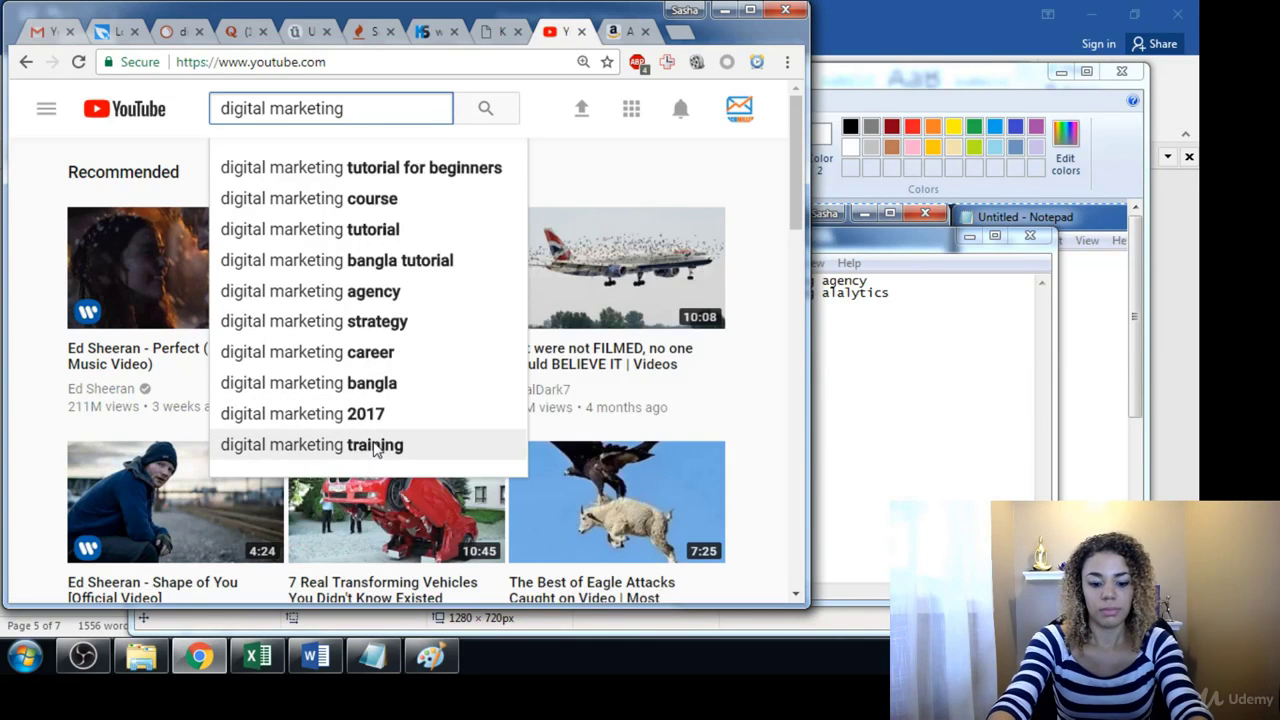
{"action": "type", "text": "f"}
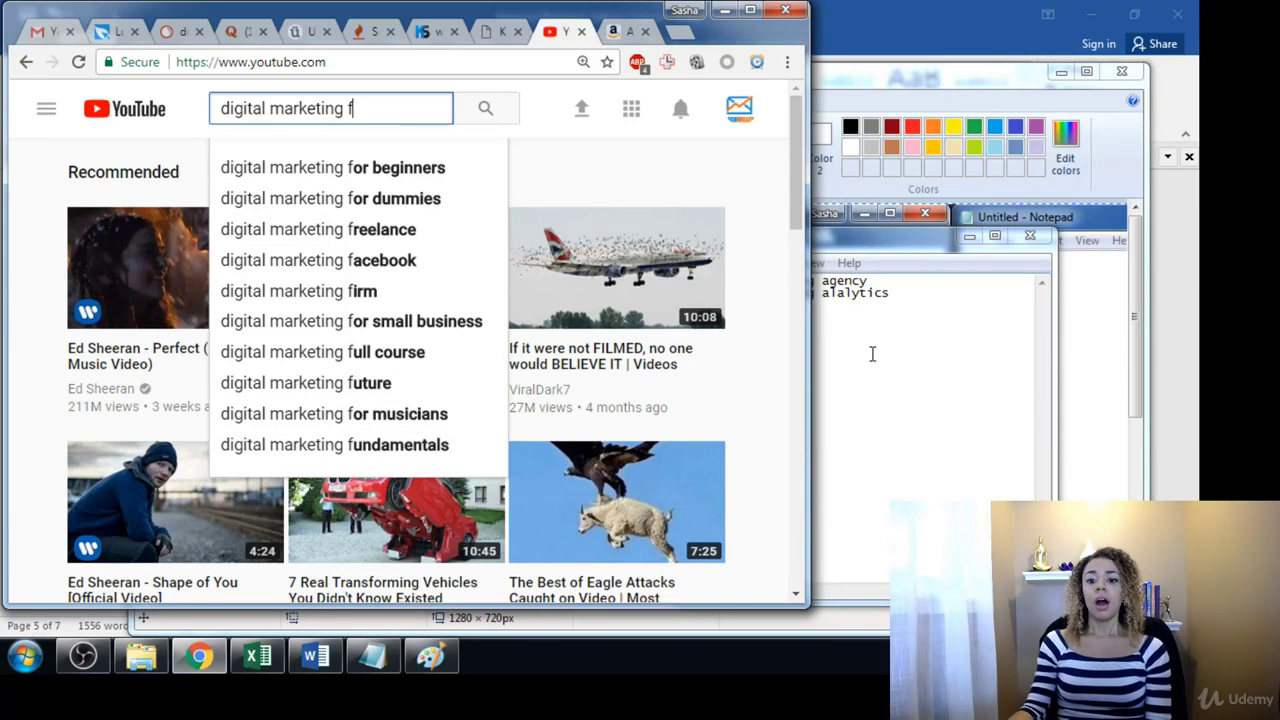
{"action": "left_click", "coordinate": [856, 314]}
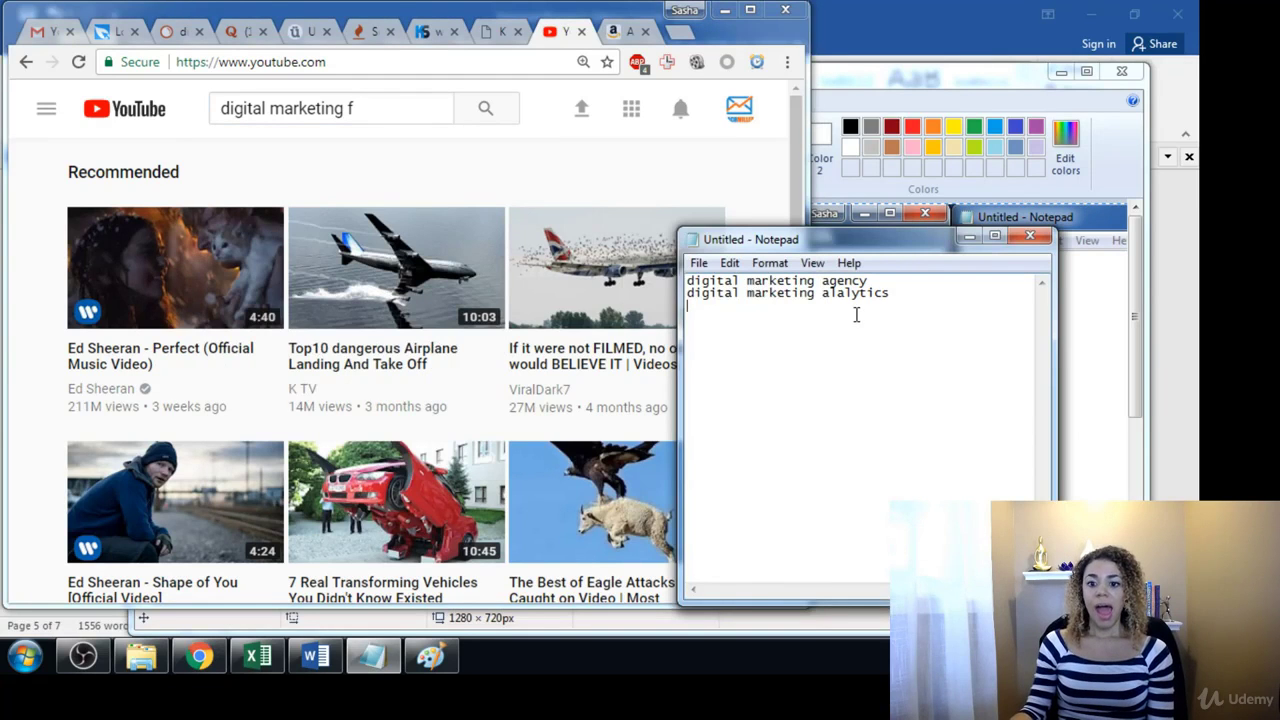
{"action": "left_click", "coordinate": [397, 130]}
{"action": "left_click", "coordinate": [396, 103]}
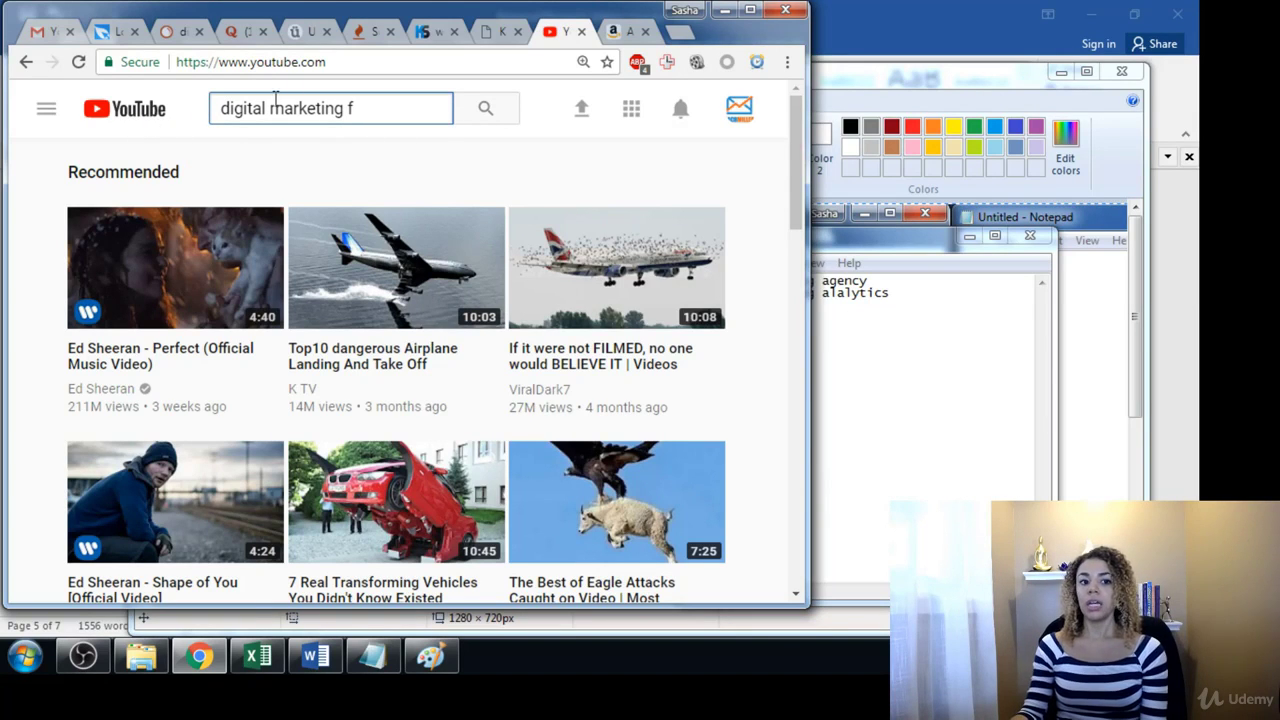
Step: Copy "digital marketing agency" from the Notepad list and run a YouTube search for it in place of the current query
{"action": "left_click", "coordinate": [866, 364]}
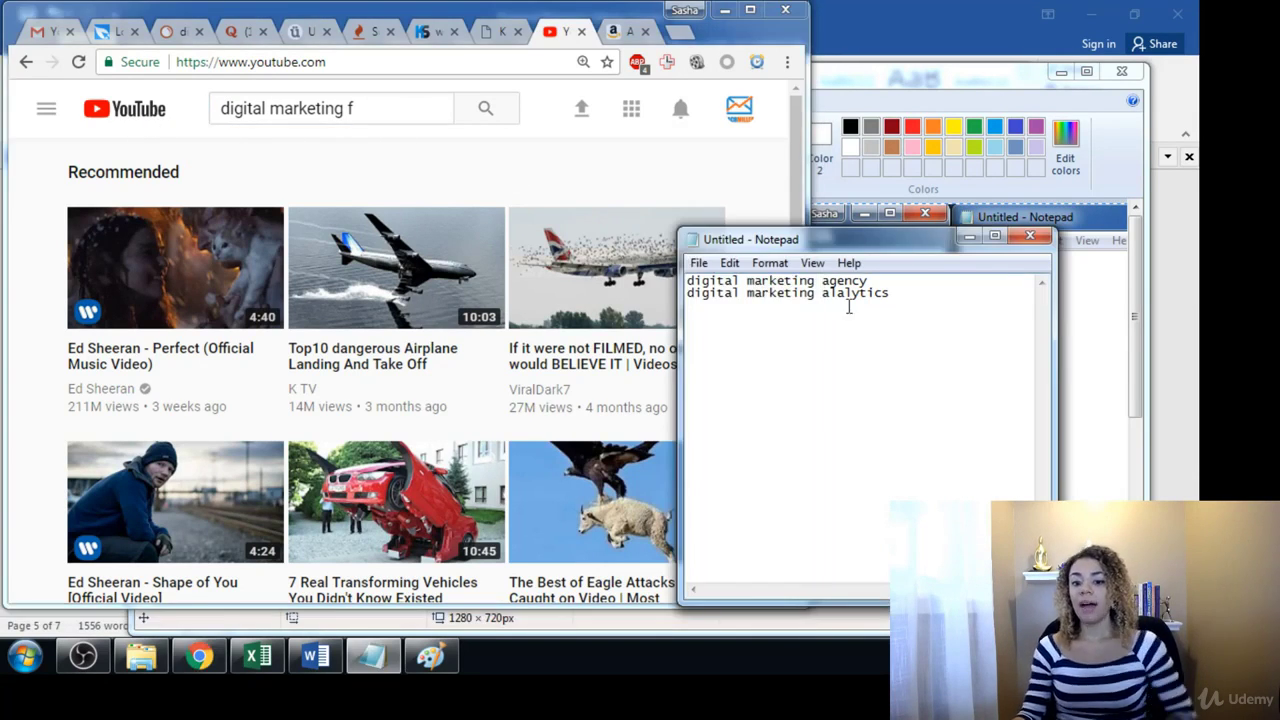
{"action": "left_click_drag", "start_coordinate": [873, 280], "coordinate": [676, 280]}
{"action": "key", "text": "ctrl+c"}
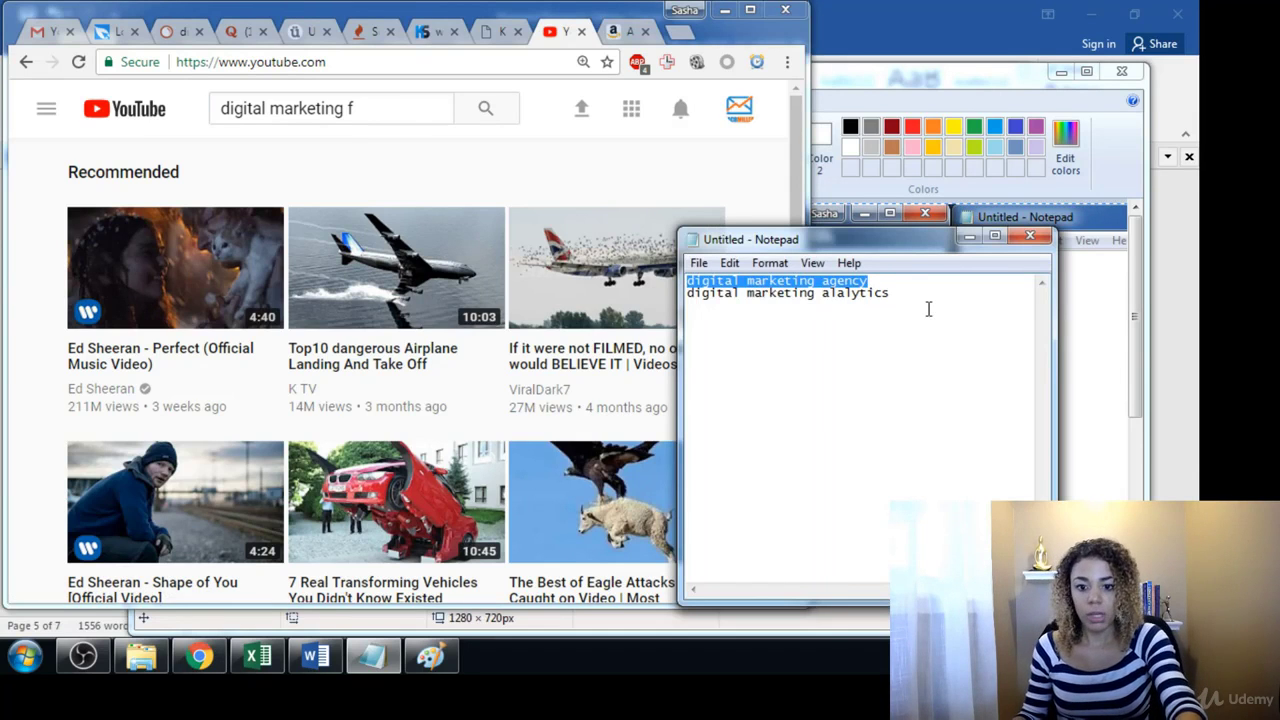
{"action": "left_click", "coordinate": [366, 104]}
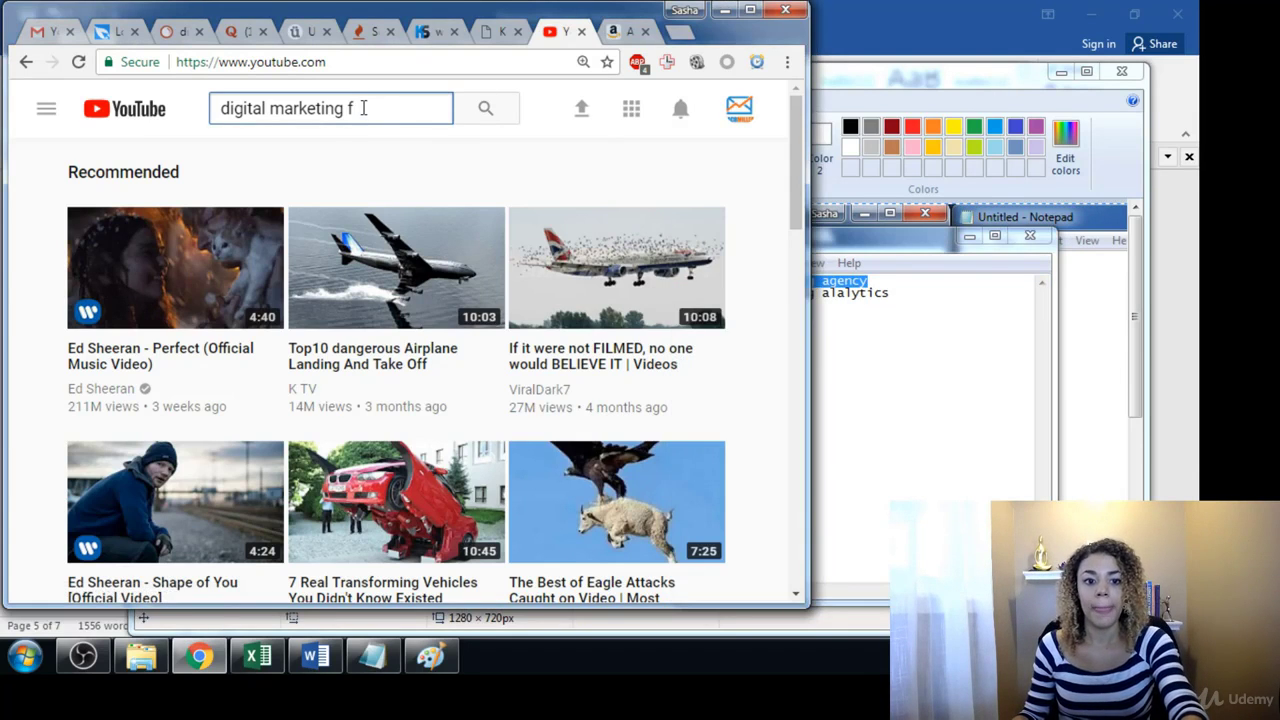
{"action": "left_click_drag", "start_coordinate": [362, 108], "coordinate": [195, 117]}
{"action": "key", "text": "ctrl+v"}
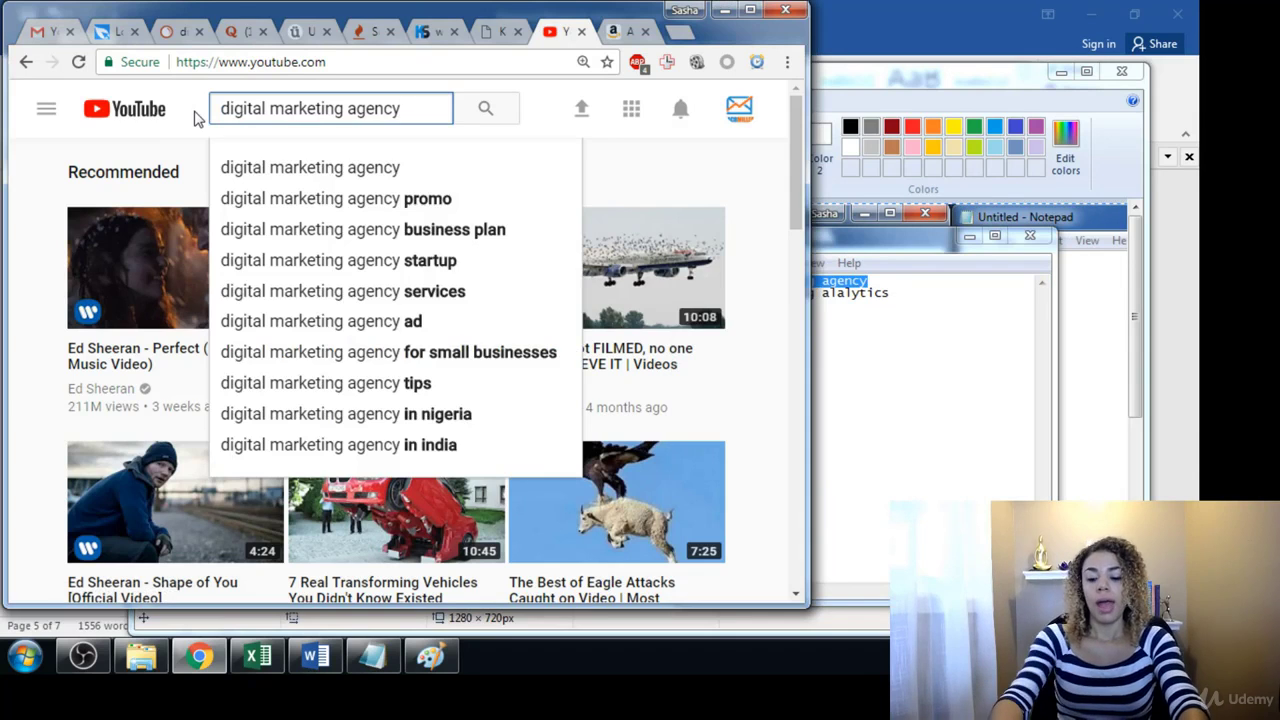
{"action": "key", "text": "Return"}
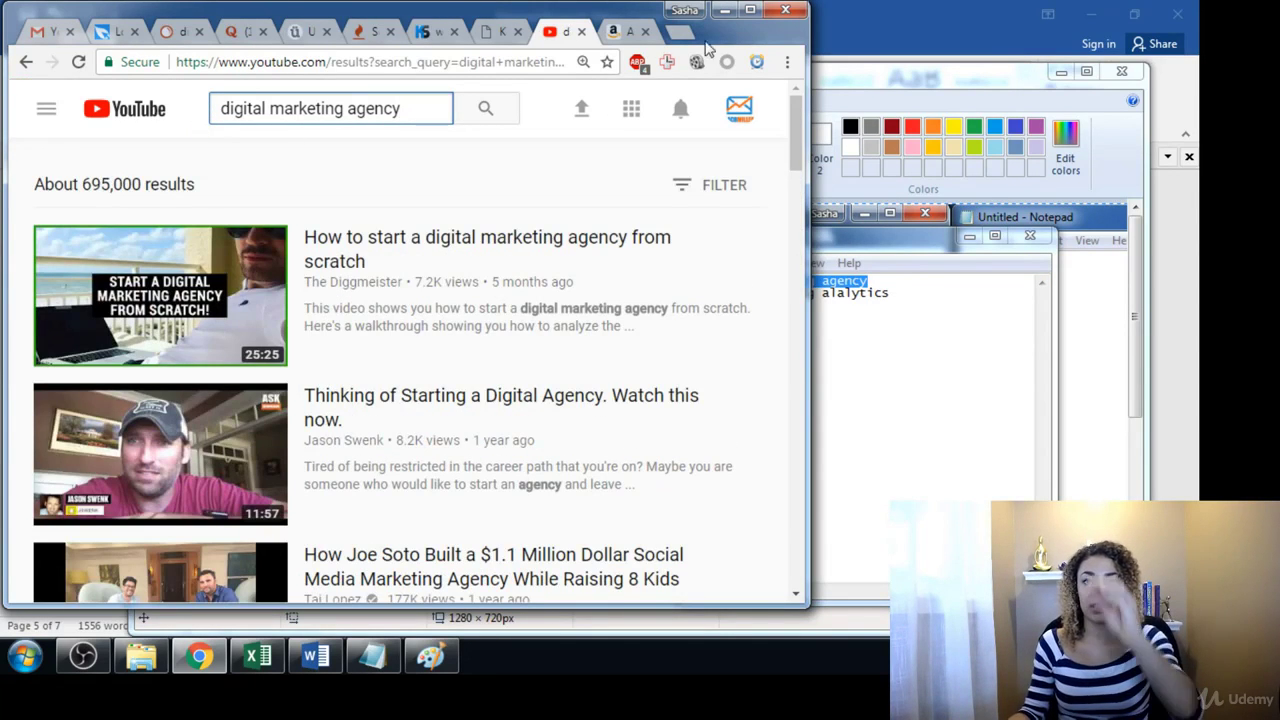
Step: Maximize the browser, copy "695,000 results" beside "digital marketing agency" in the Notepad list, and widen the note window
{"action": "left_click", "coordinate": [750, 10]}
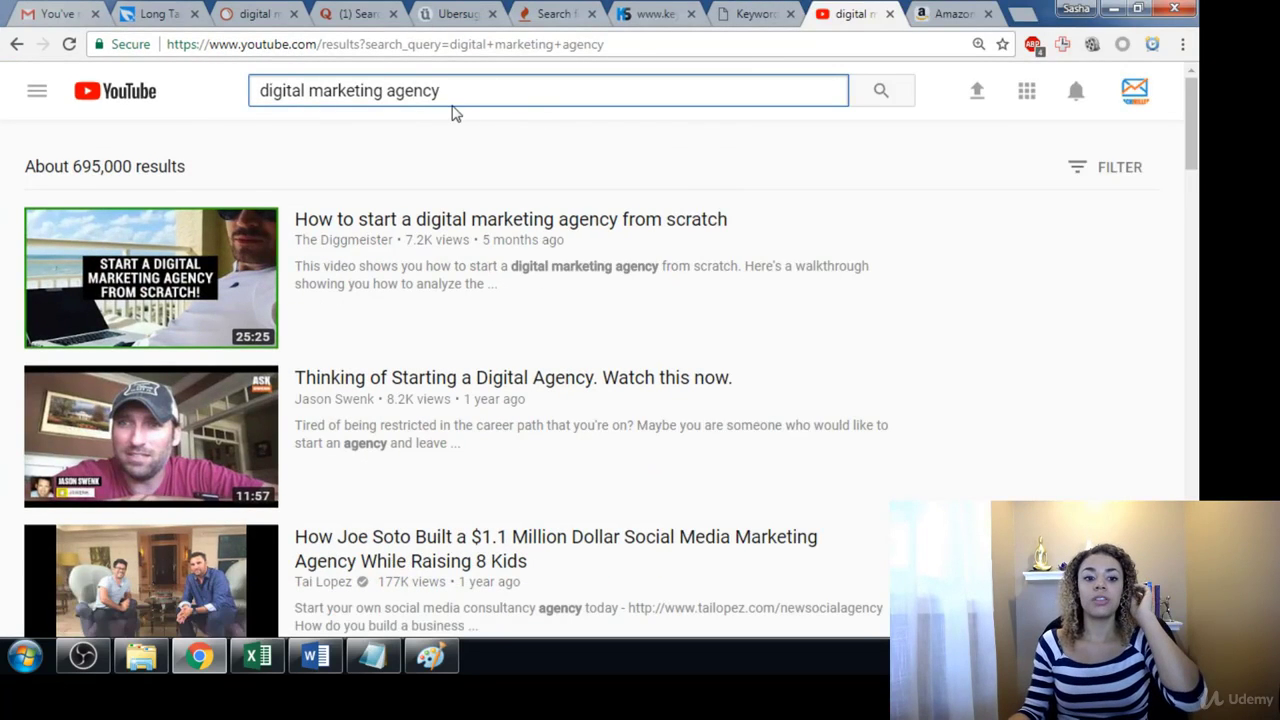
{"action": "left_click", "coordinate": [183, 177]}
{"action": "left_click_drag", "start_coordinate": [183, 177], "coordinate": [77, 175]}
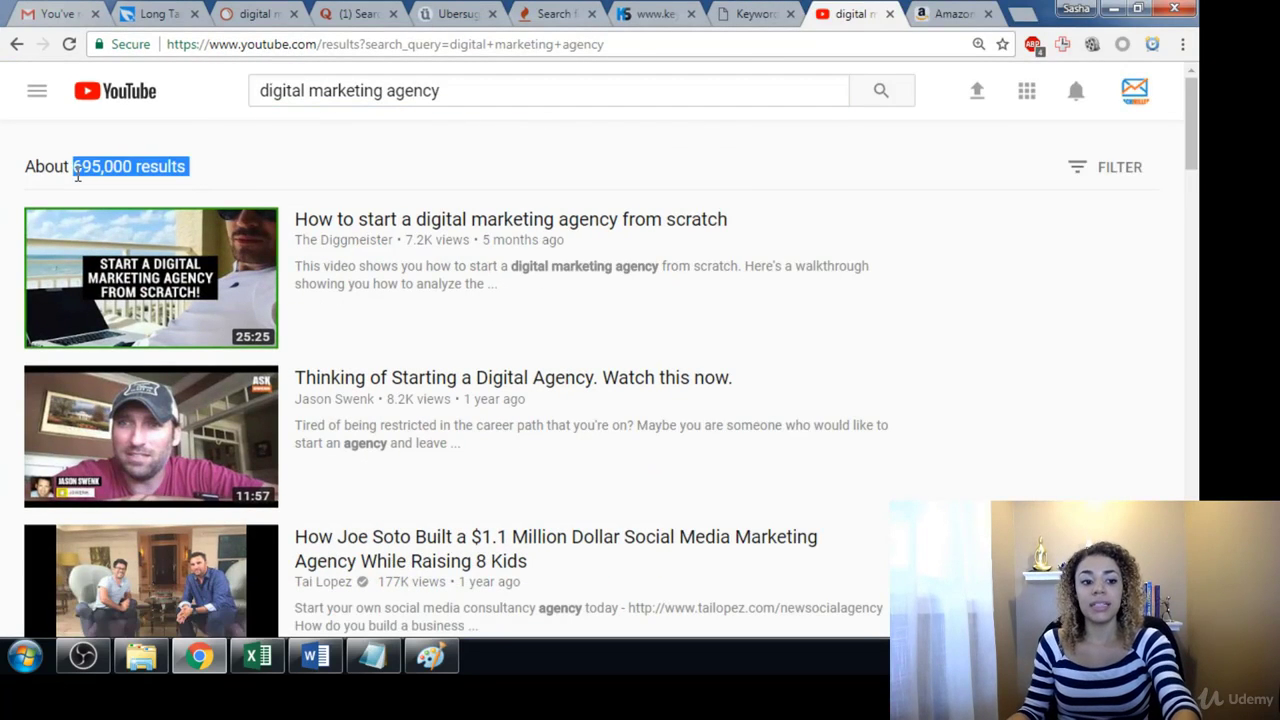
{"action": "left_click", "coordinate": [372, 656]}
{"action": "left_click", "coordinate": [889, 281]}
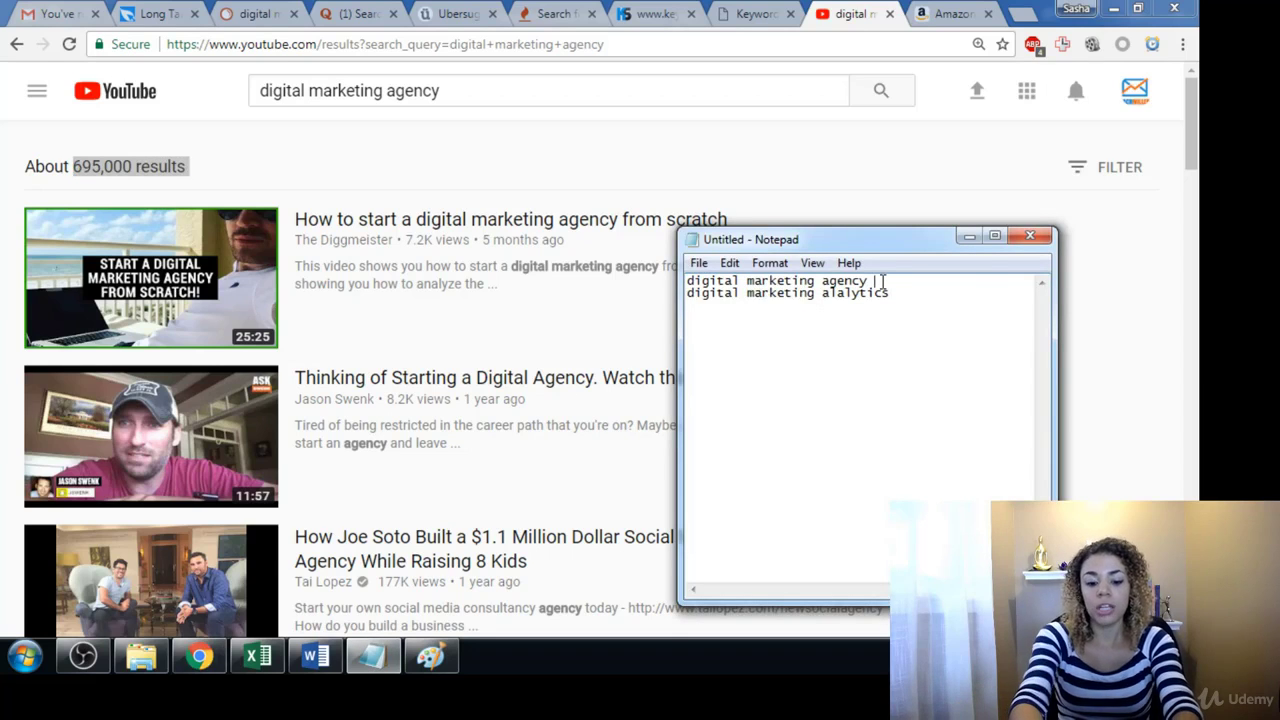
{"action": "type", "text": "695,000 results FILTER"}
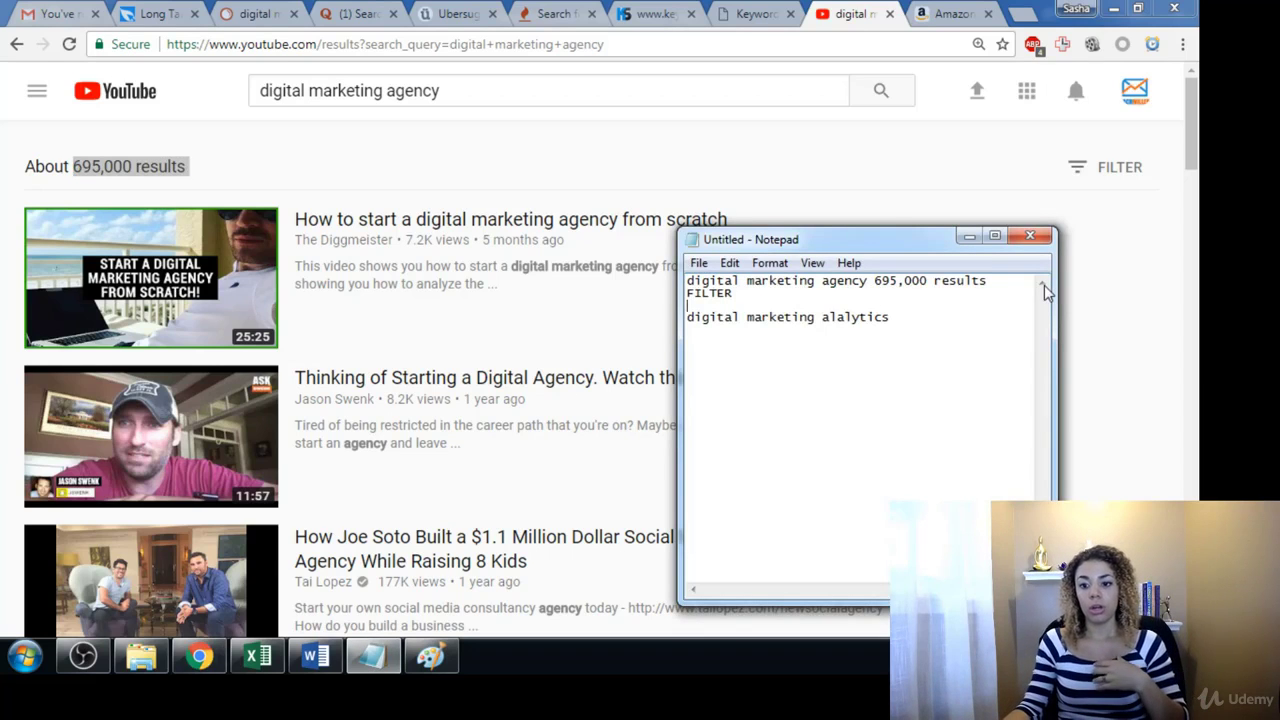
{"action": "left_click_drag", "start_coordinate": [1054, 297], "coordinate": [1130, 297]}
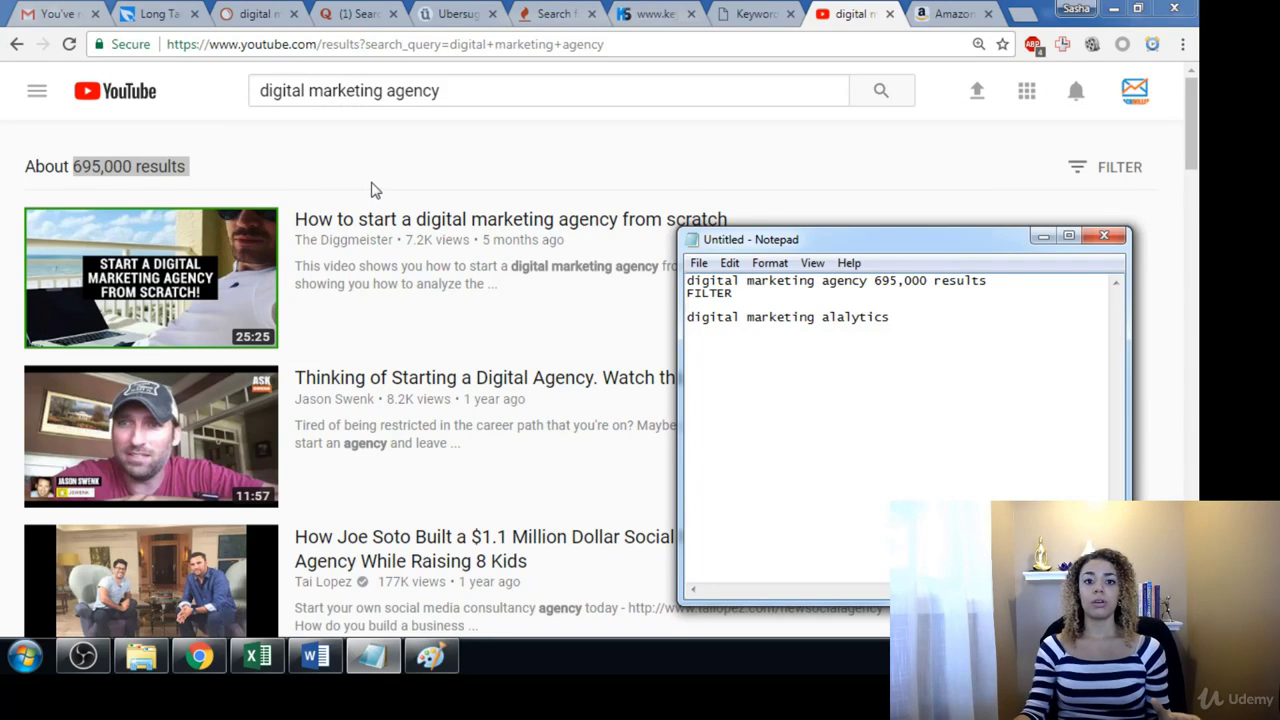
Step: Replace the YouTube search query with "digital marketing analytics" and run the search
{"action": "left_click_drag", "start_coordinate": [440, 90], "coordinate": [240, 105]}
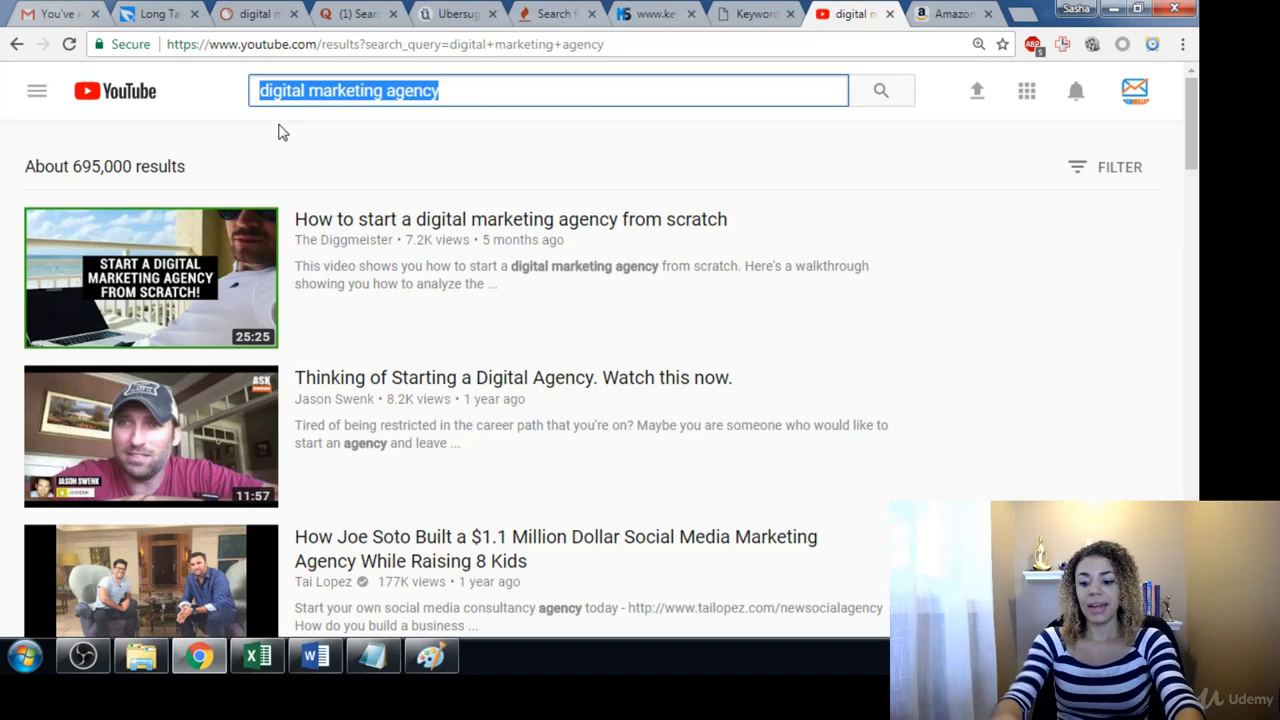
{"action": "key", "text": "BackSpace"}
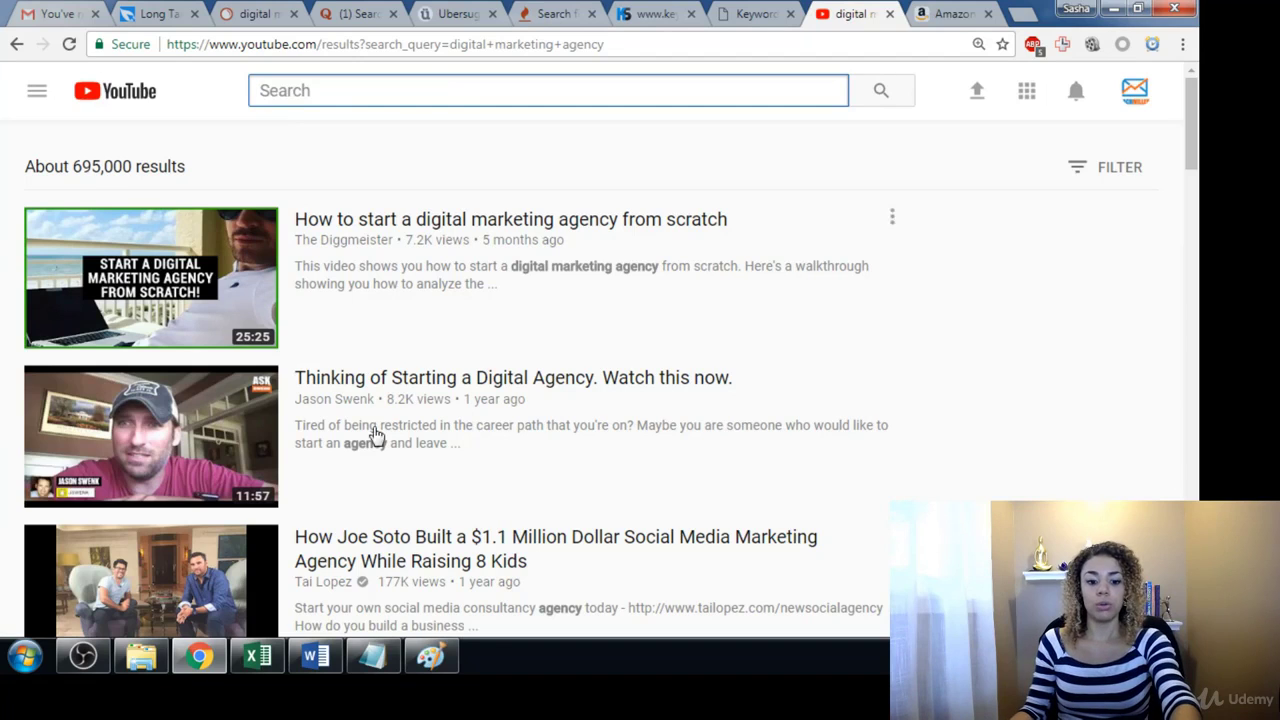
{"action": "left_click", "coordinate": [372, 656]}
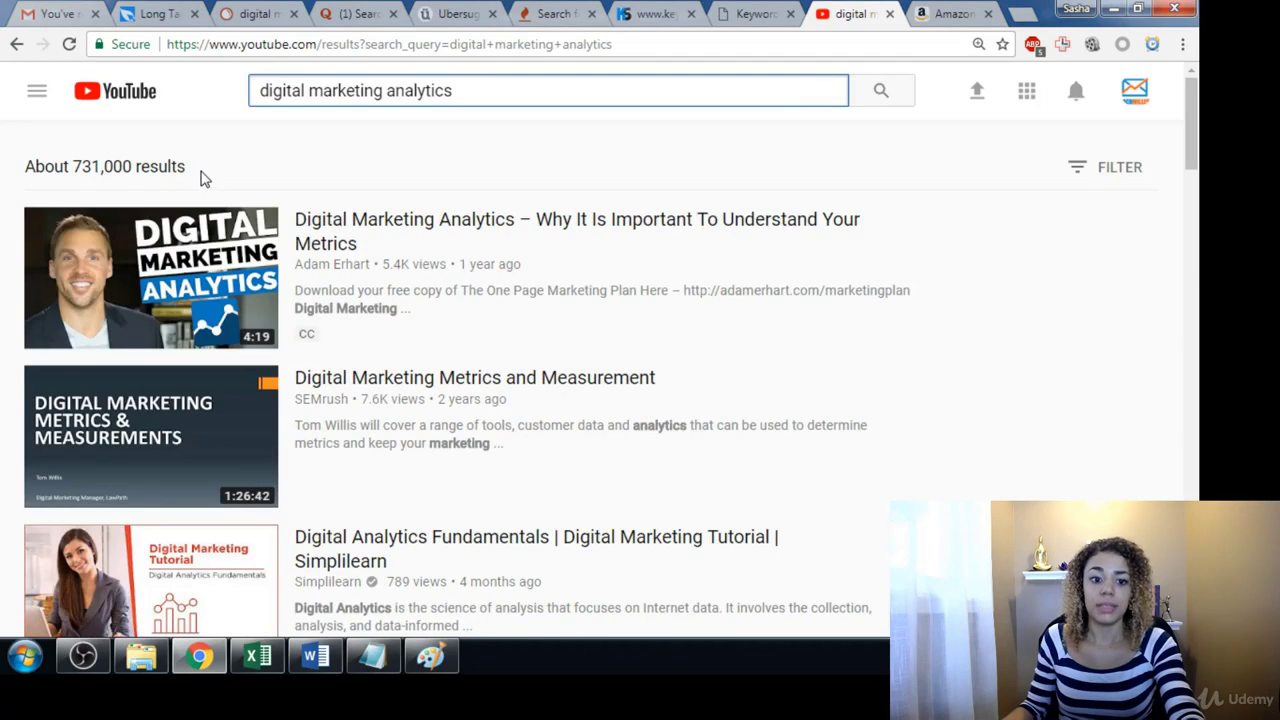
Step: Copy "731,000 results" from the YouTube results page and paste it beside "digital marketing analytics" in the Notepad list
{"action": "left_click_drag", "start_coordinate": [188, 170], "coordinate": [73, 167]}
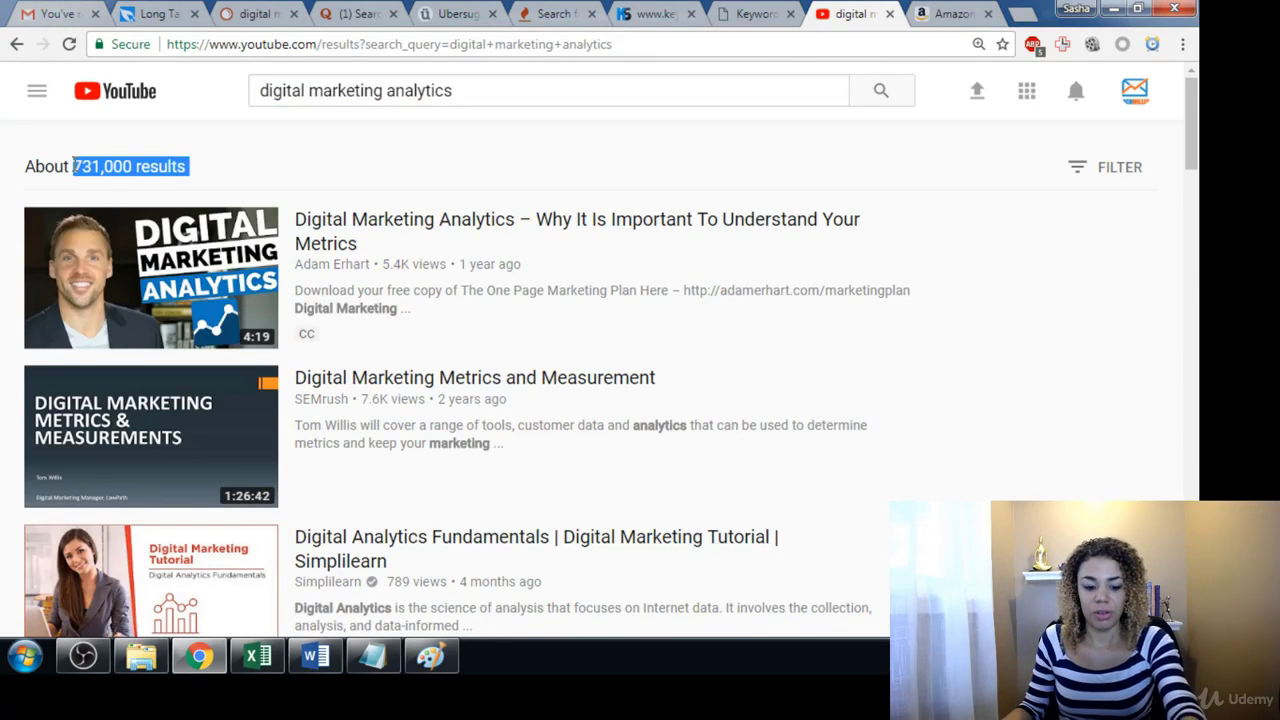
{"action": "left_click", "coordinate": [373, 656]}
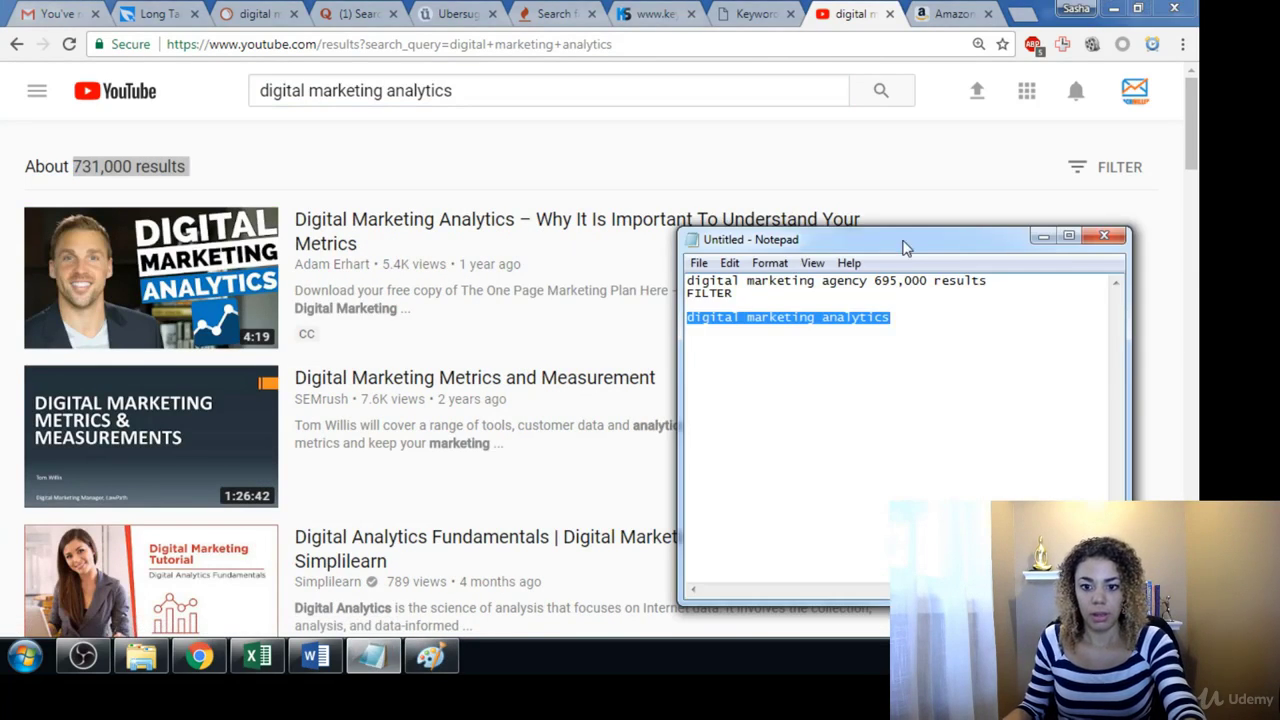
{"action": "left_click", "coordinate": [890, 318]}
{"action": "type", "text": "731,000 results FILTER"}
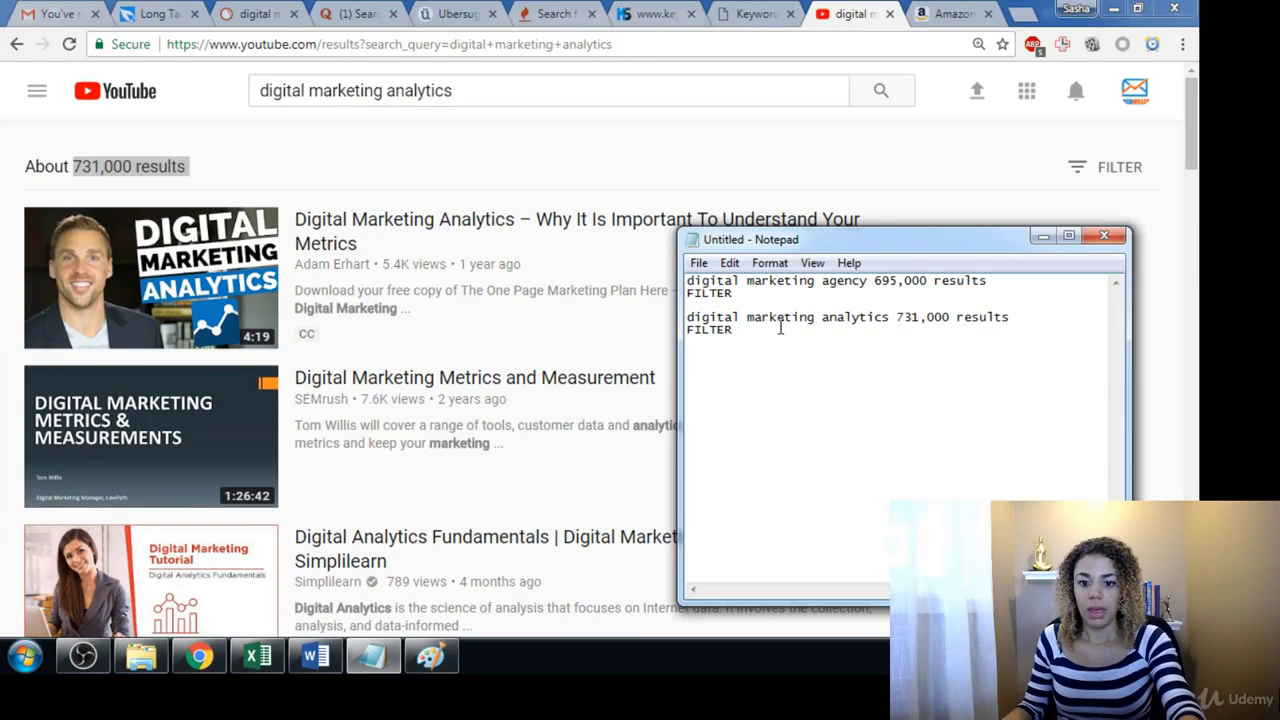
Step: Delete both stray "FILTER" lines from the Notepad list and remove the extra blank line above "digital marketing analytics"
{"action": "left_click_drag", "start_coordinate": [744, 296], "coordinate": [680, 297]}
{"action": "key", "text": "BackSpace"}
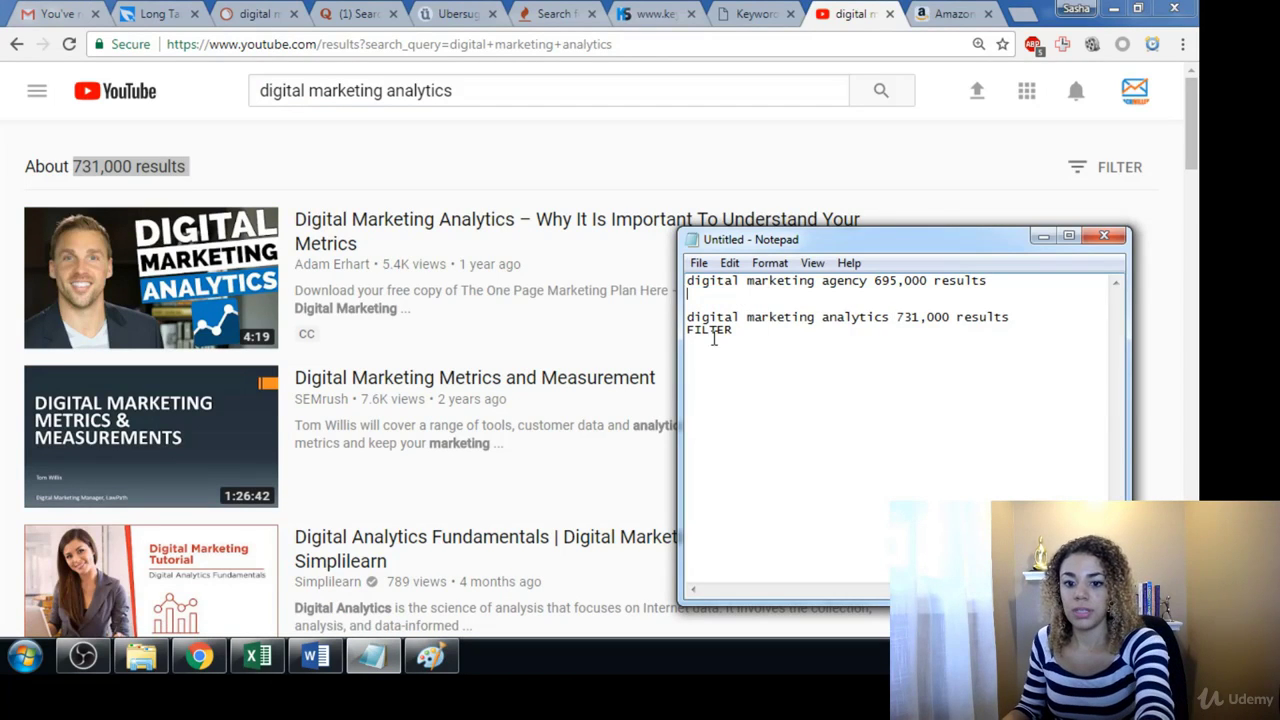
{"action": "left_click_drag", "start_coordinate": [744, 335], "coordinate": [672, 332]}
{"action": "key", "text": "BackSpace"}
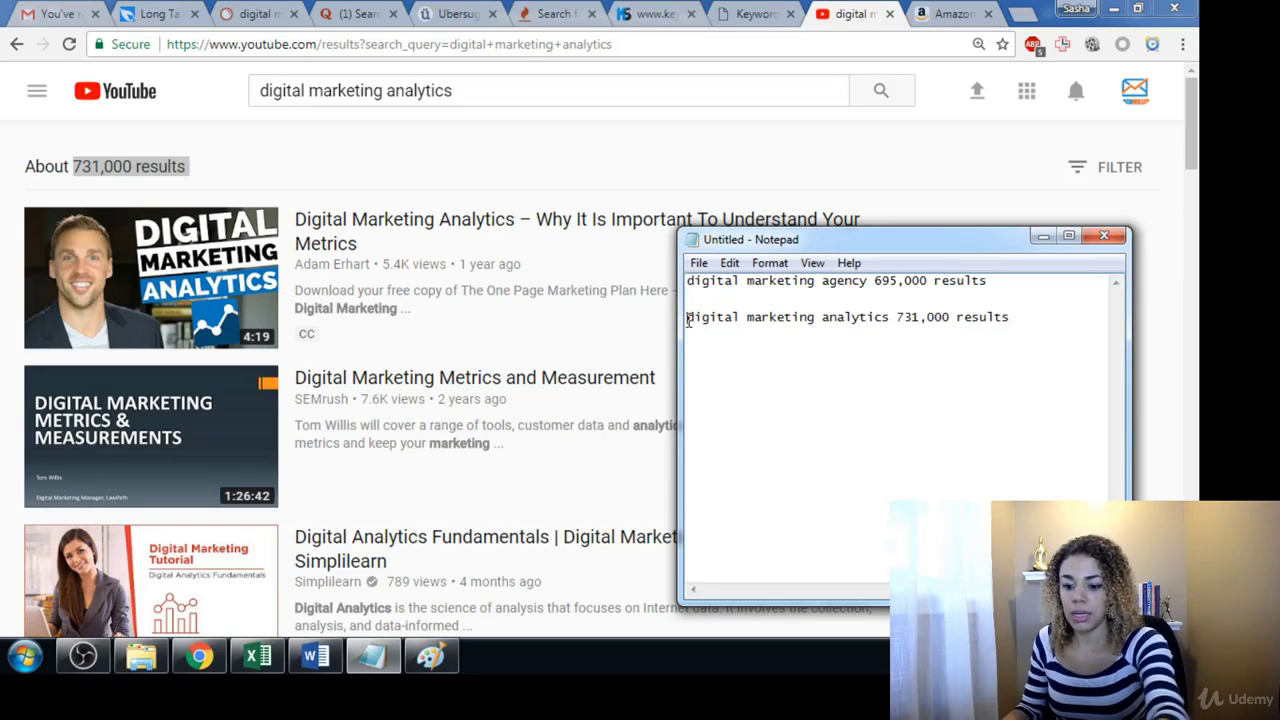
{"action": "left_click", "coordinate": [688, 318]}
{"action": "key", "text": "BackSpace"}
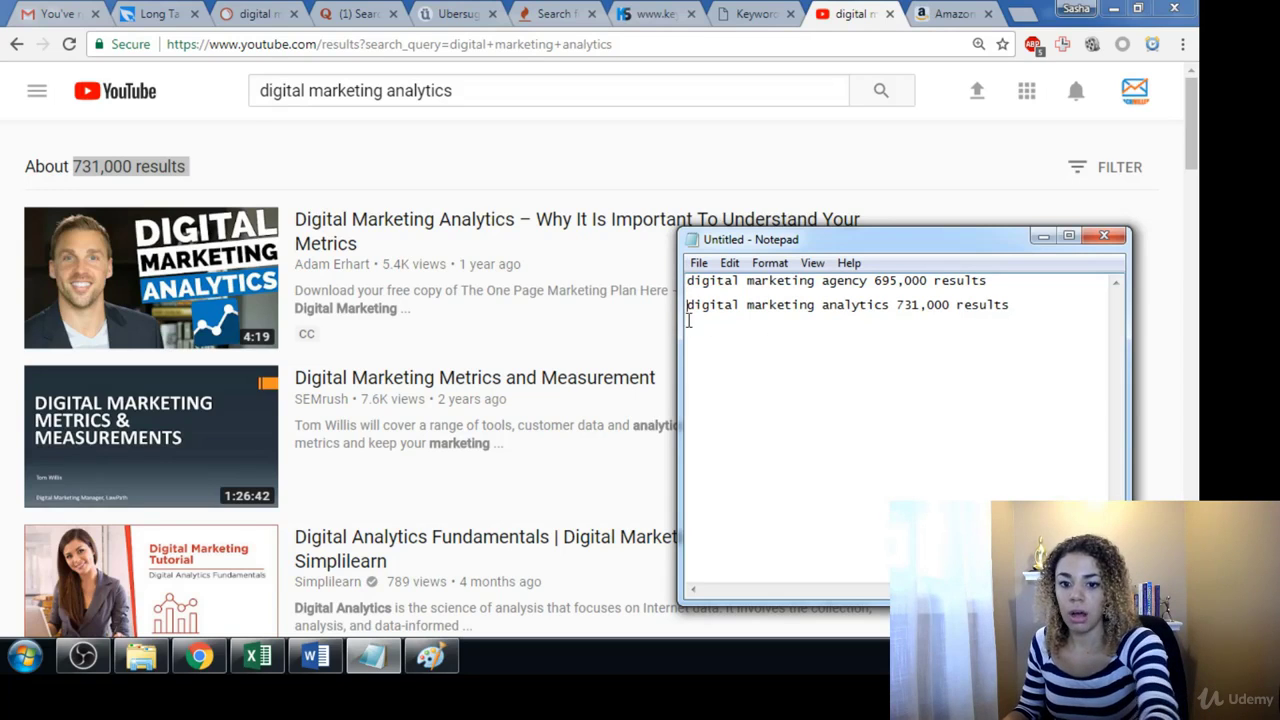
Step: Return to YouTube, replace "analytics" in the search query with "training" and run the search for "digital marketing training"
{"action": "left_click", "coordinate": [500, 112]}
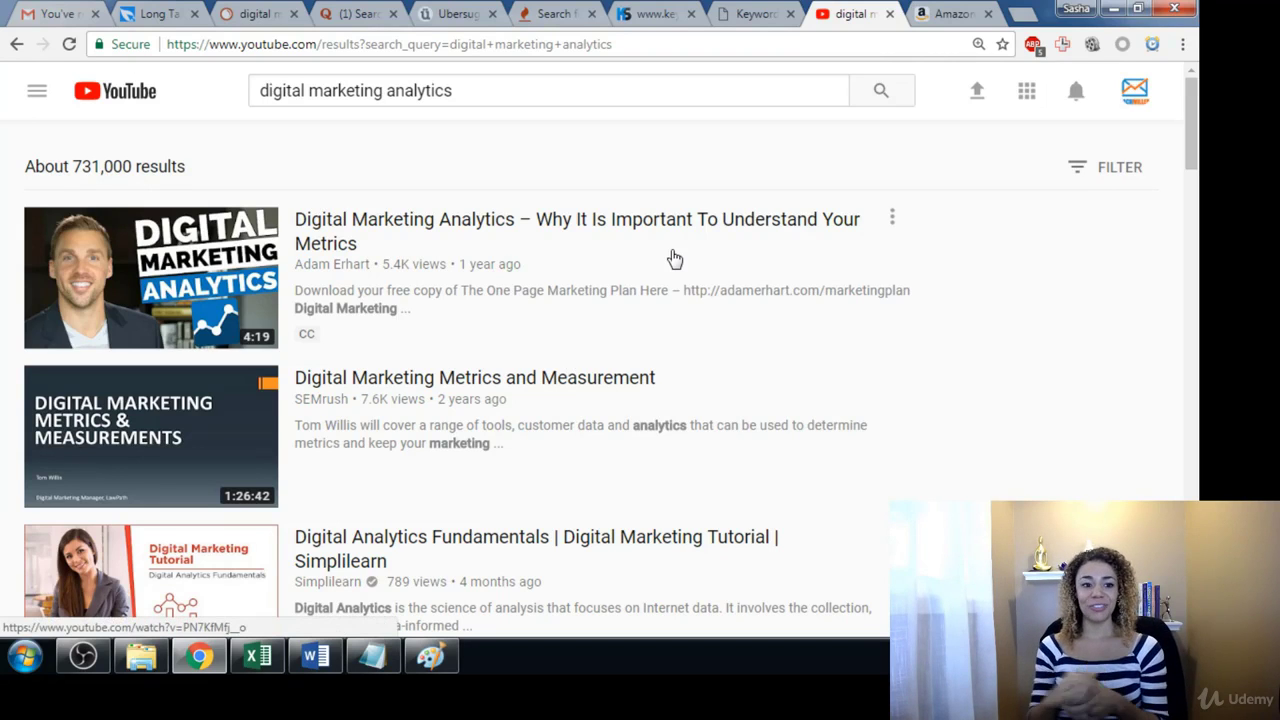
{"action": "left_click", "coordinate": [512, 89]}
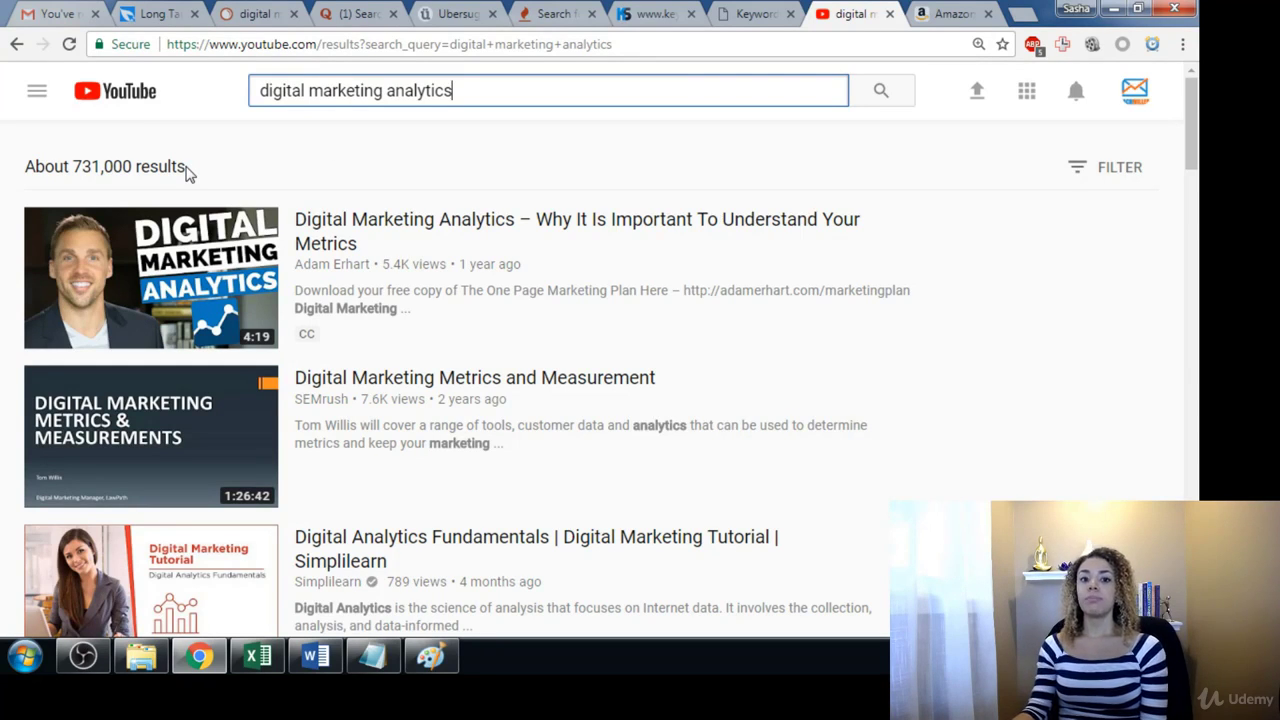
{"action": "left_click_drag", "start_coordinate": [188, 172], "coordinate": [100, 170]}
{"action": "left_click_drag", "start_coordinate": [479, 89], "coordinate": [390, 90]}
{"action": "type", "text": "training"}
{"action": "key", "text": "Return"}
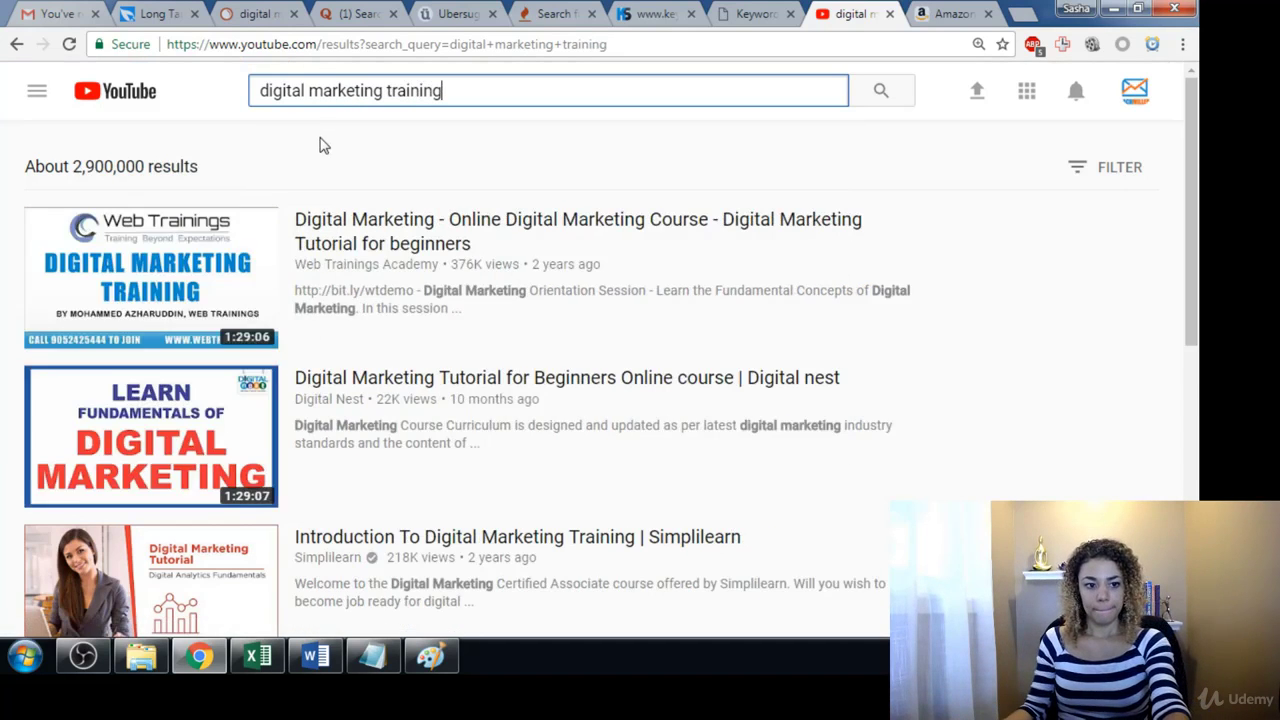
Step: Extend the YouTube search query to "digital marketing training 2017" and run the search
{"action": "left_click_drag", "start_coordinate": [75, 168], "coordinate": [206, 171]}
{"action": "left_click_drag", "start_coordinate": [446, 88], "coordinate": [237, 116]}
{"action": "left_click", "coordinate": [453, 100]}
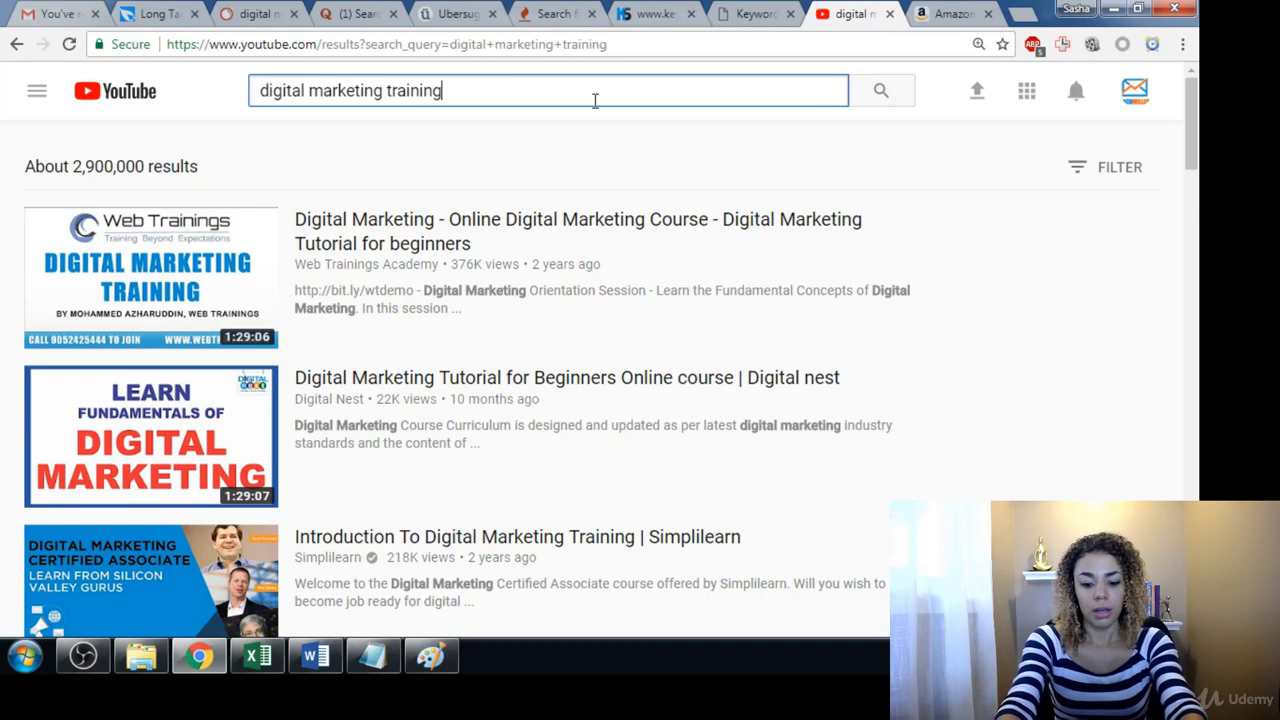
{"action": "type", "text": "20`7"}
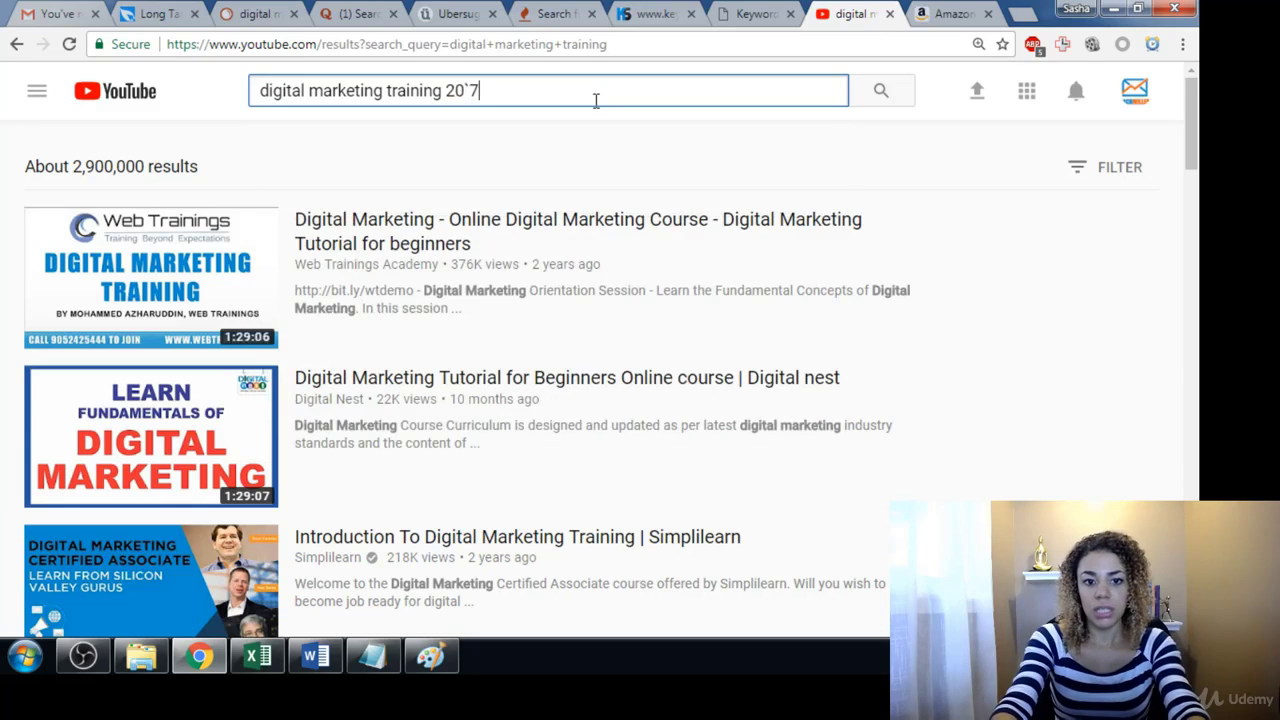
{"action": "key", "text": "BackSpace"}
{"action": "key", "text": "BackSpace"}
{"action": "type", "text": "17"}
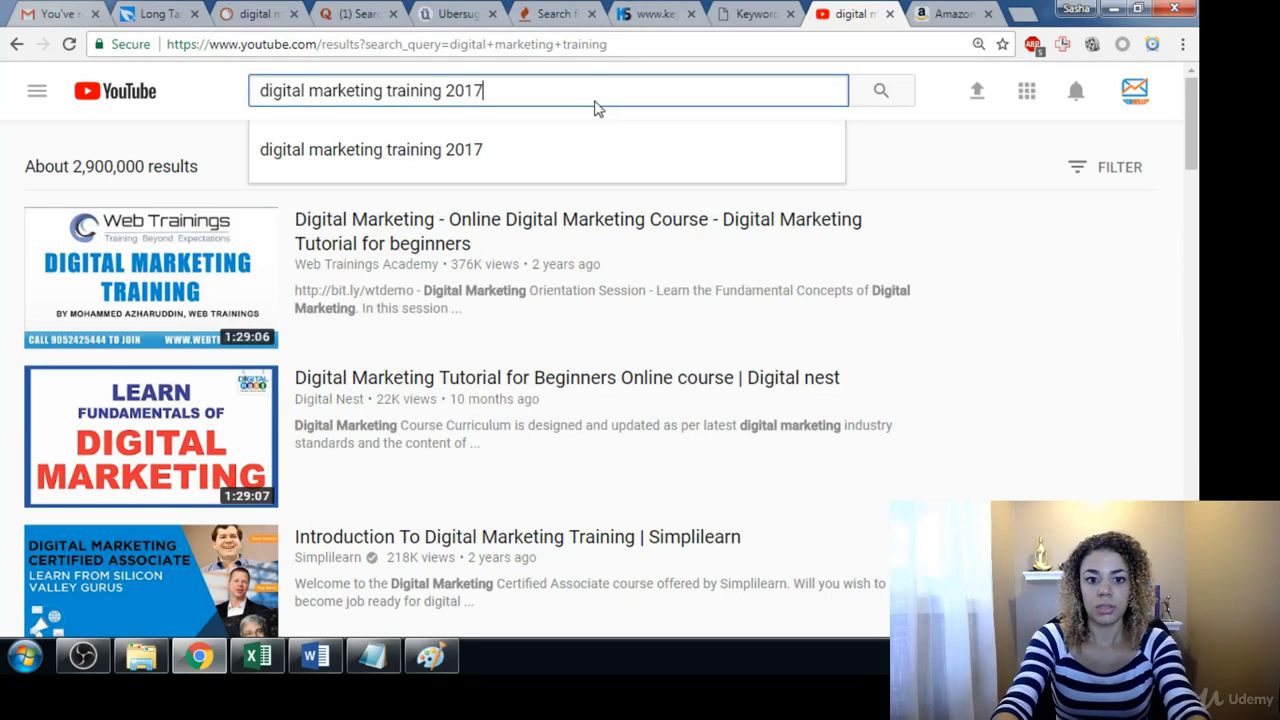
{"action": "key", "text": "Return"}
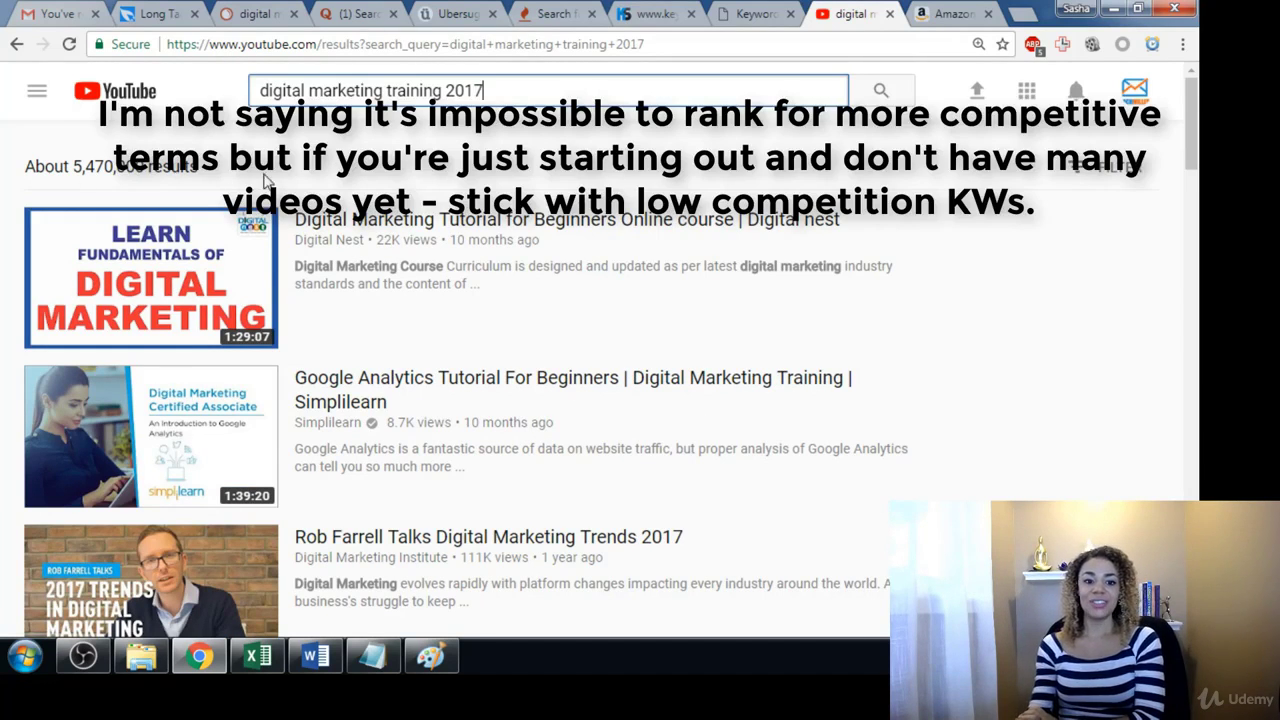
Step: Remove "2017" from the query and run the search for "digital marketing training" again to compare the result counts
{"action": "key", "text": "BackSpace"}
{"action": "key", "text": "BackSpace"}
{"action": "key", "text": "BackSpace"}
{"action": "key", "text": "BackSpace"}
{"action": "key", "text": "BackSpace"}
{"action": "key", "text": "BackSpace"}
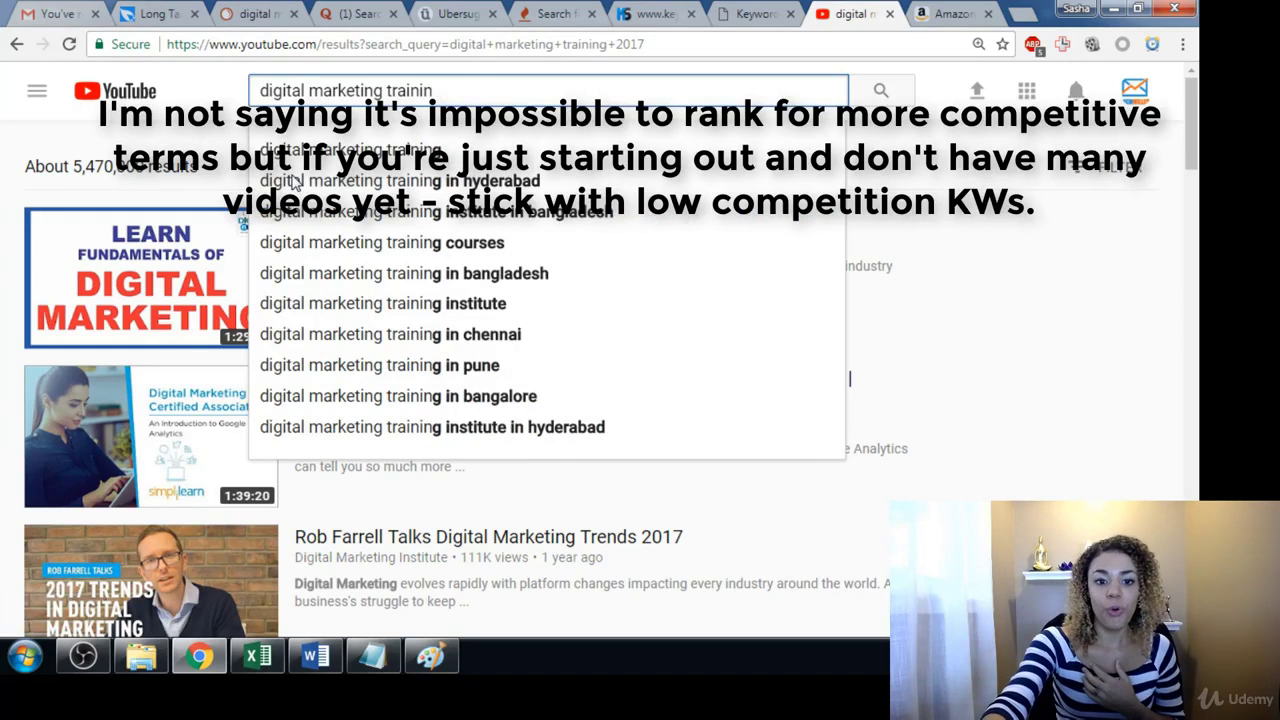
{"action": "type", "text": "g"}
{"action": "key", "text": "Return"}
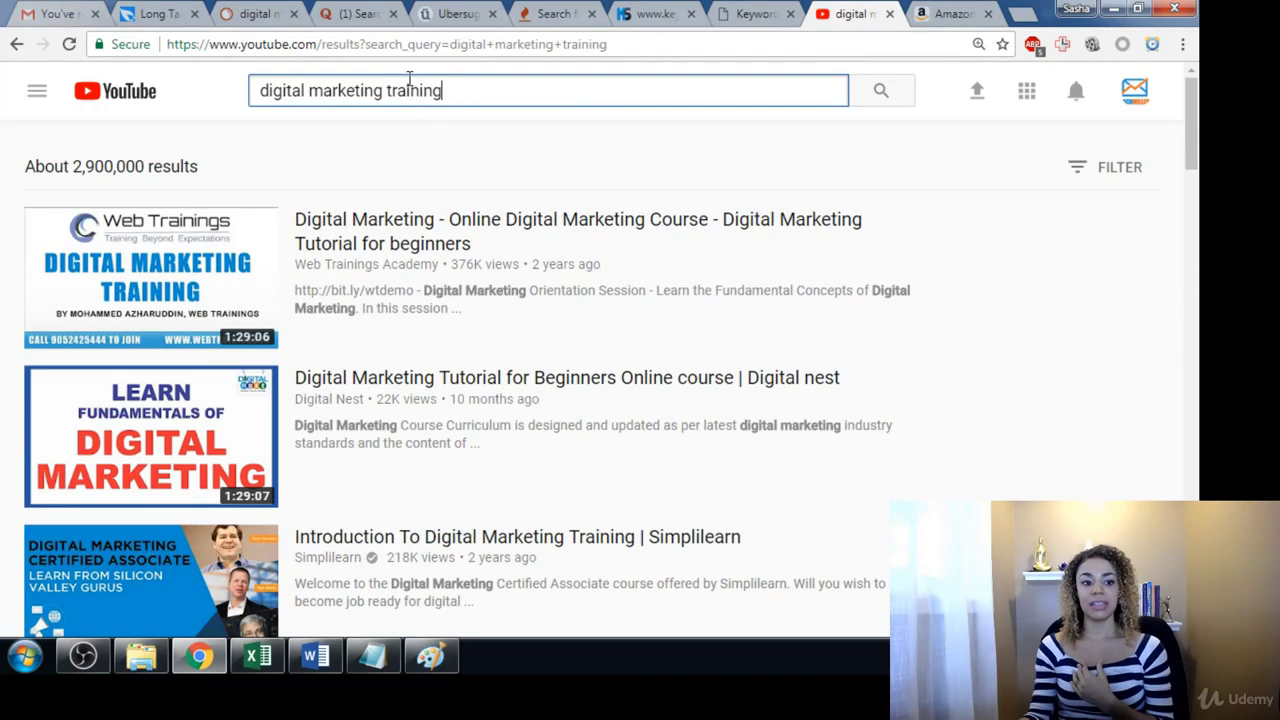
Step: Add "2017" back to the "digital marketing training" query and rerun the search
{"action": "type", "text": "20"}
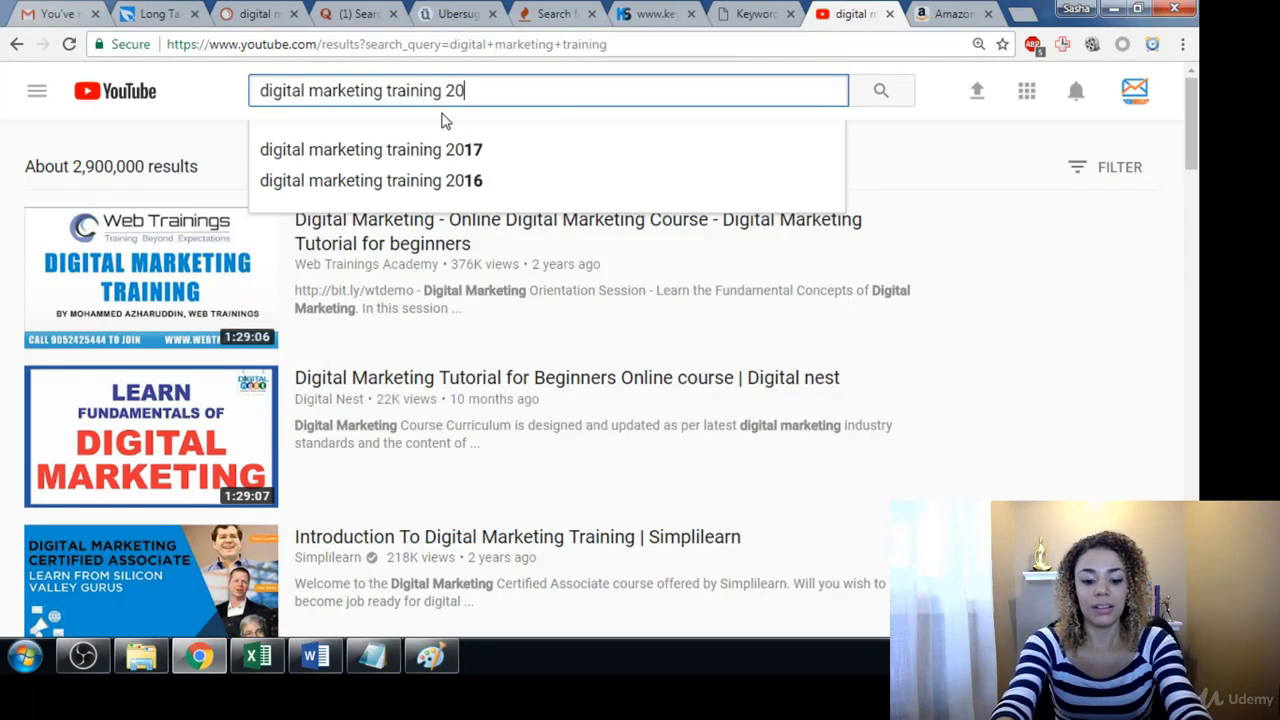
{"action": "type", "text": "17"}
{"action": "key", "text": "Return"}
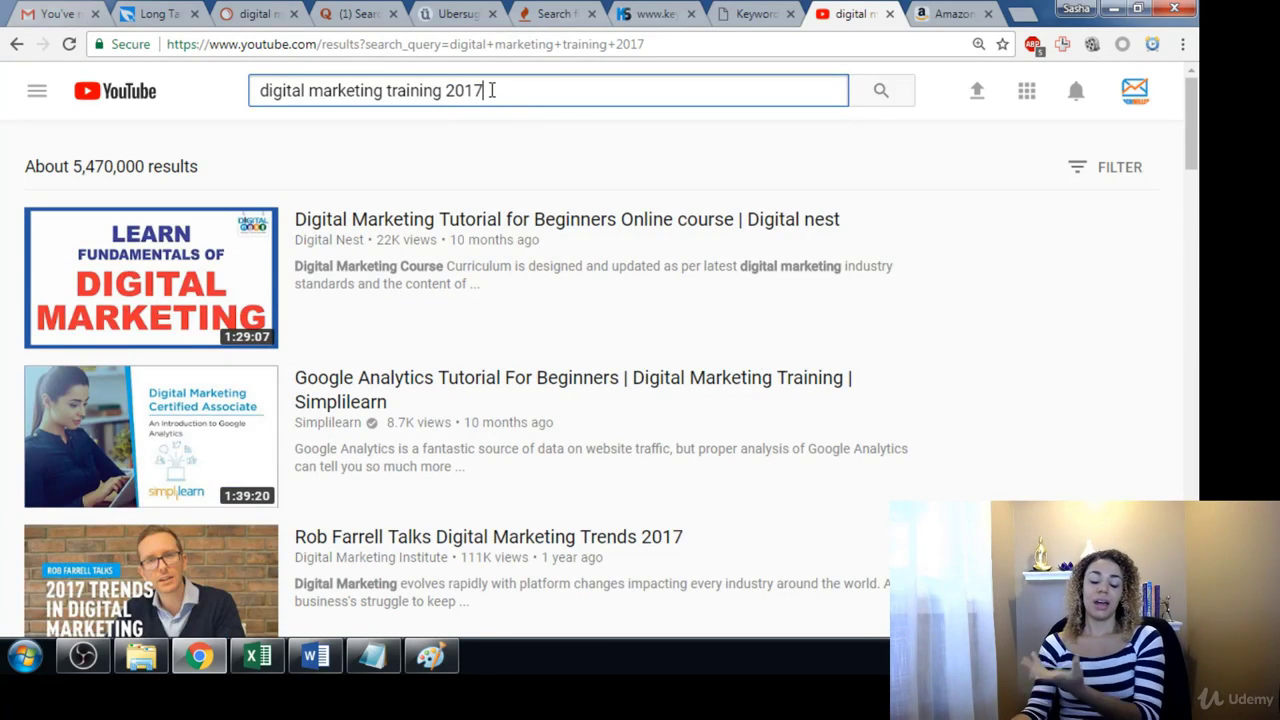
Step: Clear the query "digital marketing training 2017" from the YouTube search box
{"action": "left_click_drag", "start_coordinate": [491, 90], "coordinate": [203, 96]}
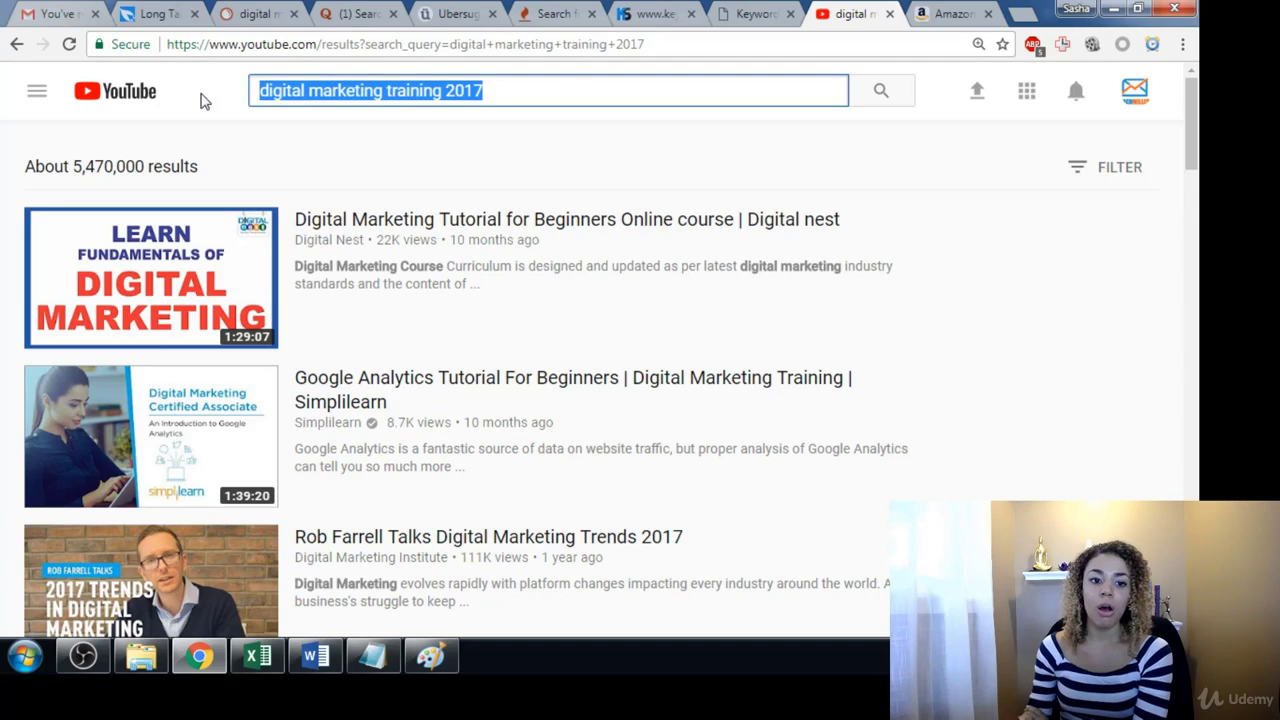
{"action": "left_click", "coordinate": [497, 90]}
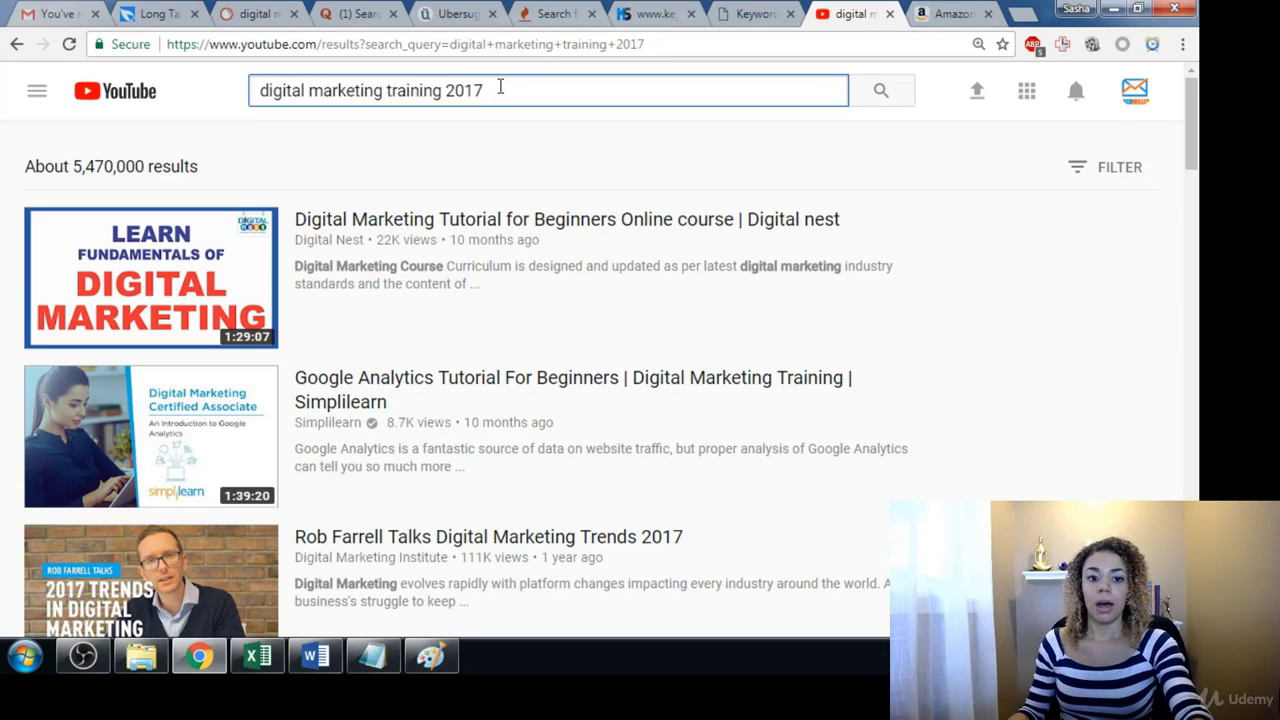
{"action": "left_click_drag", "start_coordinate": [500, 88], "coordinate": [203, 90]}
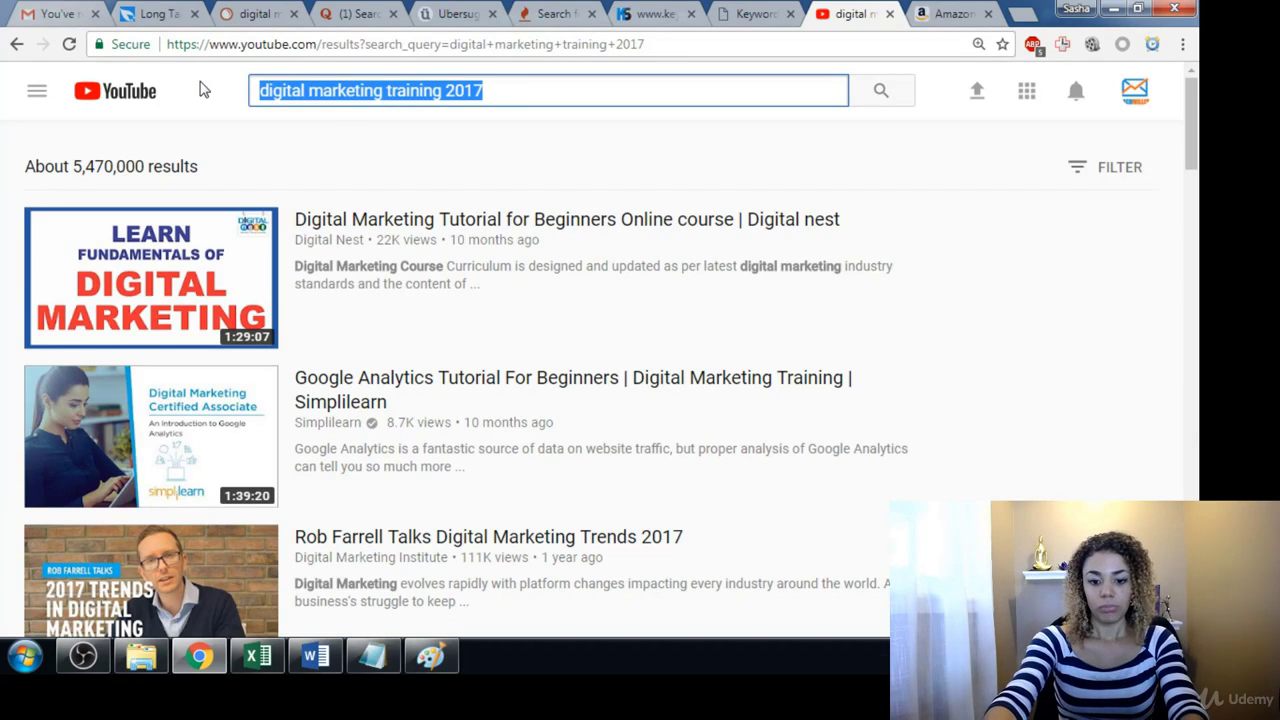
{"action": "key", "text": "BackSpace"}
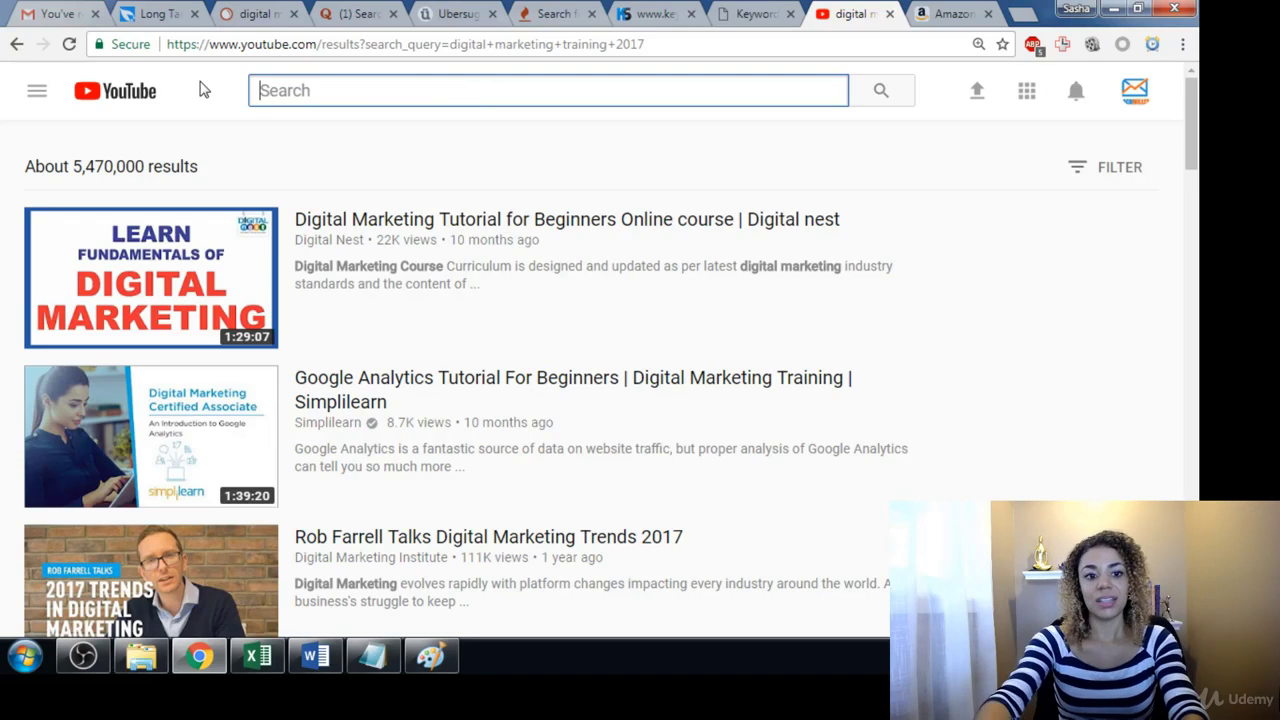